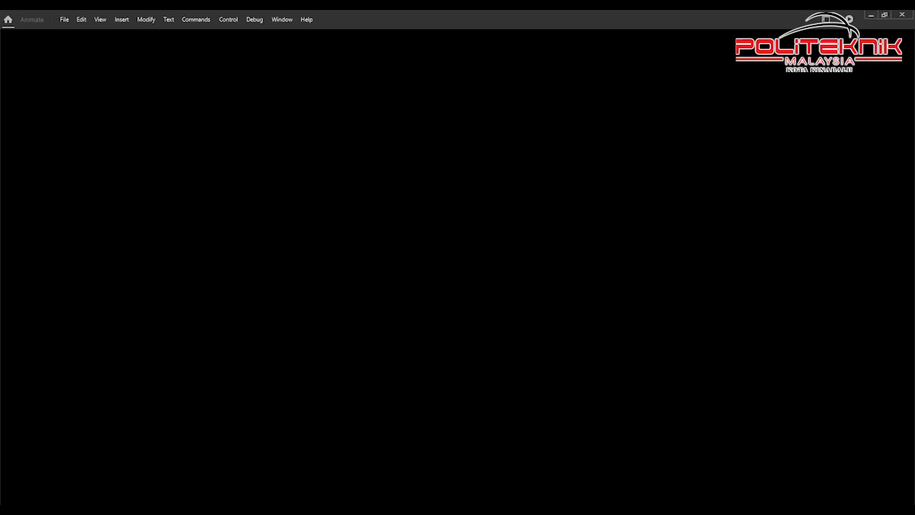
Create a new document from the Education preset Very High, 1024 x 768, 24 fps, ActionScript 3.0
left_click(65, 19)
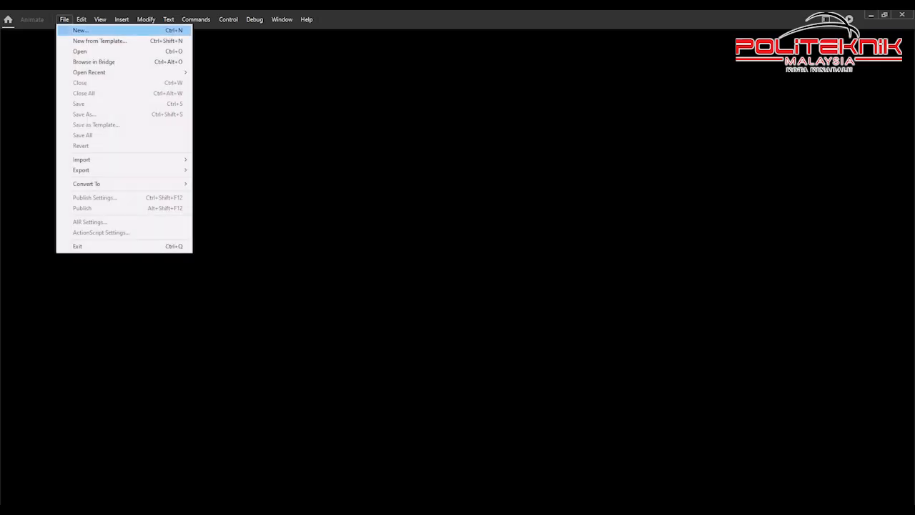
left_click(78, 30)
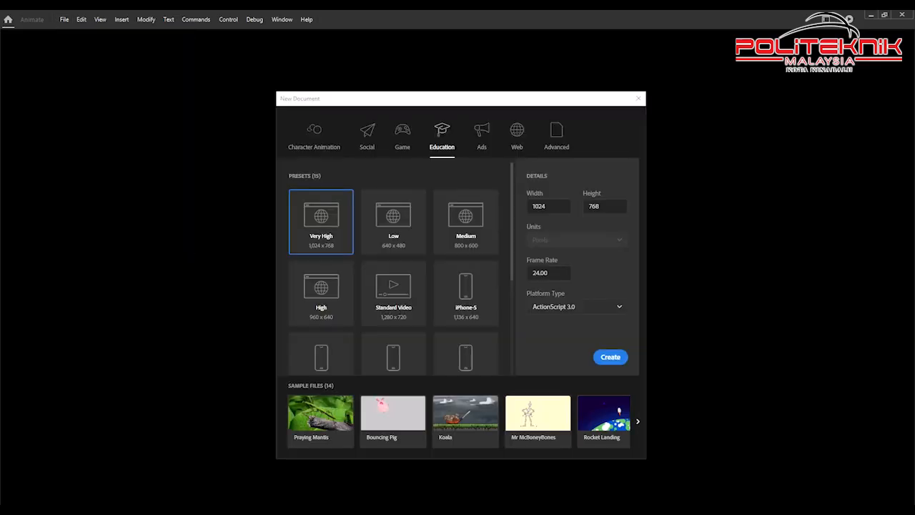
left_click(366, 136)
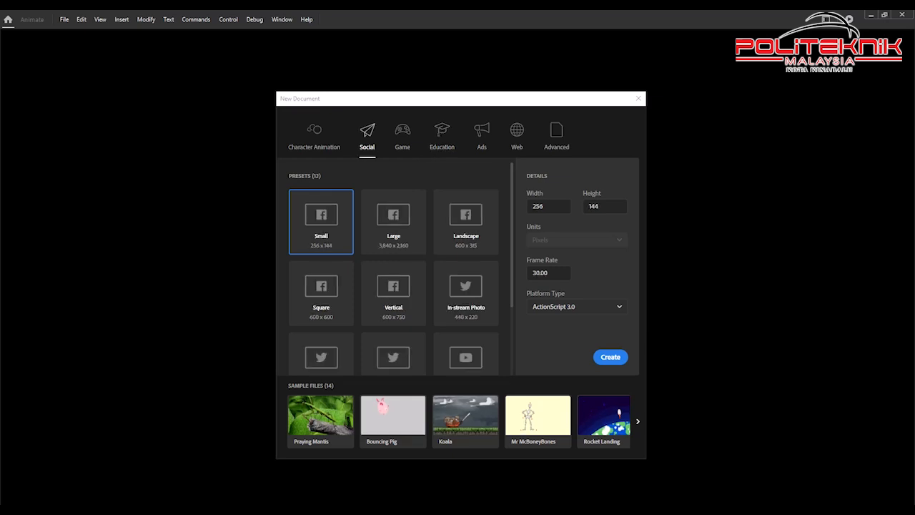
left_click(403, 135)
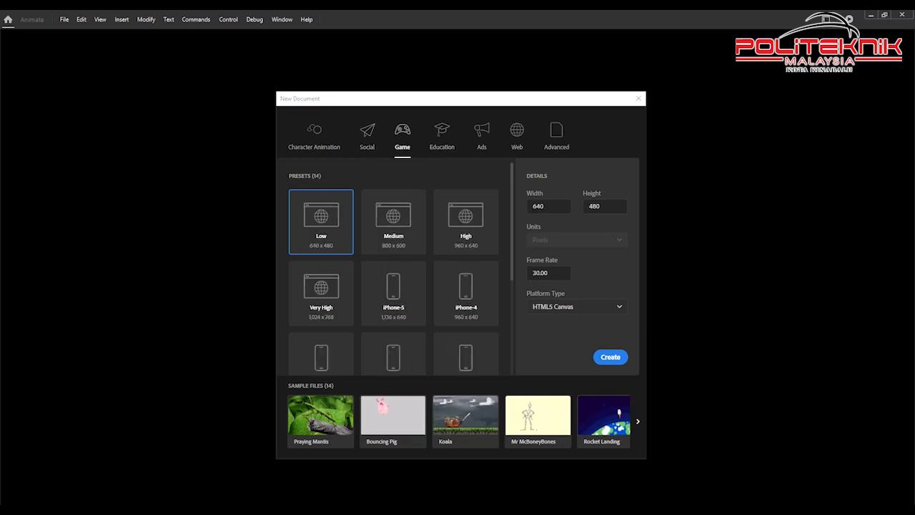
scroll(393, 271, "down", 3)
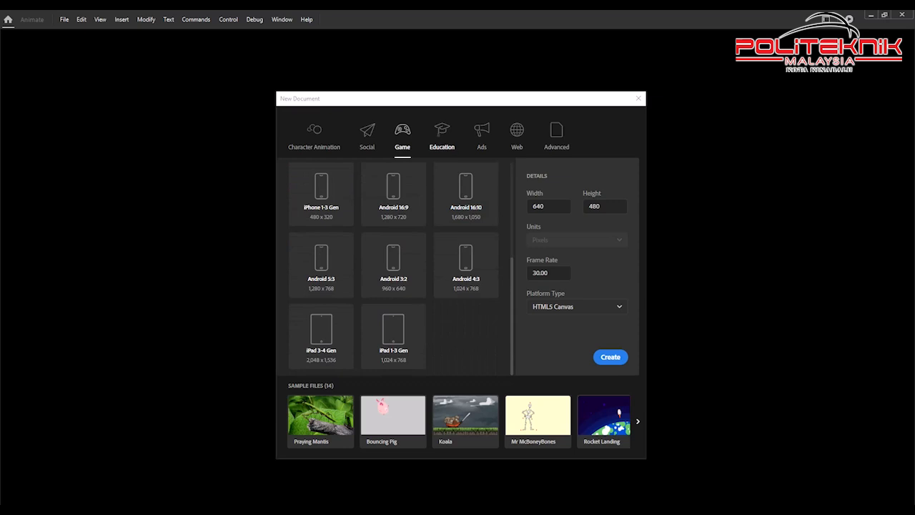
left_click(442, 136)
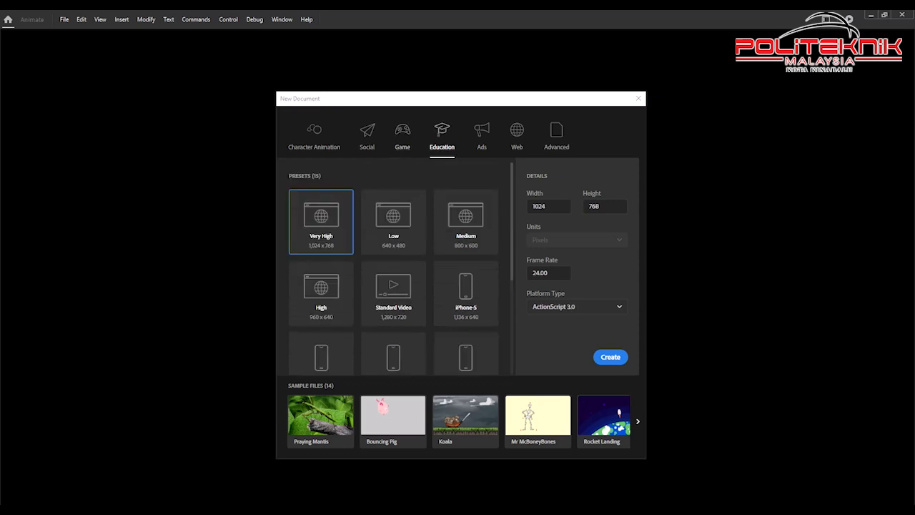
left_click(366, 135)
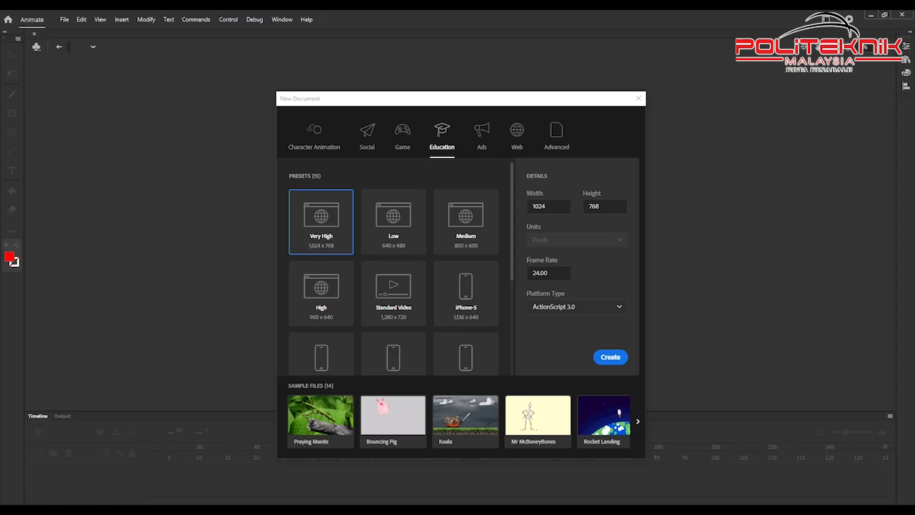
left_click(610, 356)
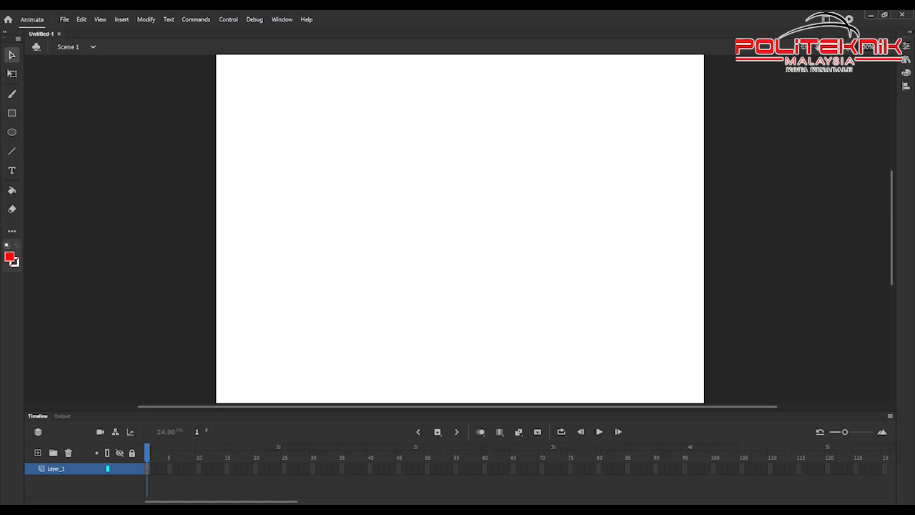
Draw a red circle as the ball on frame 1, just above the stage near its upper-left corner
scroll(459, 229, "up", 3)
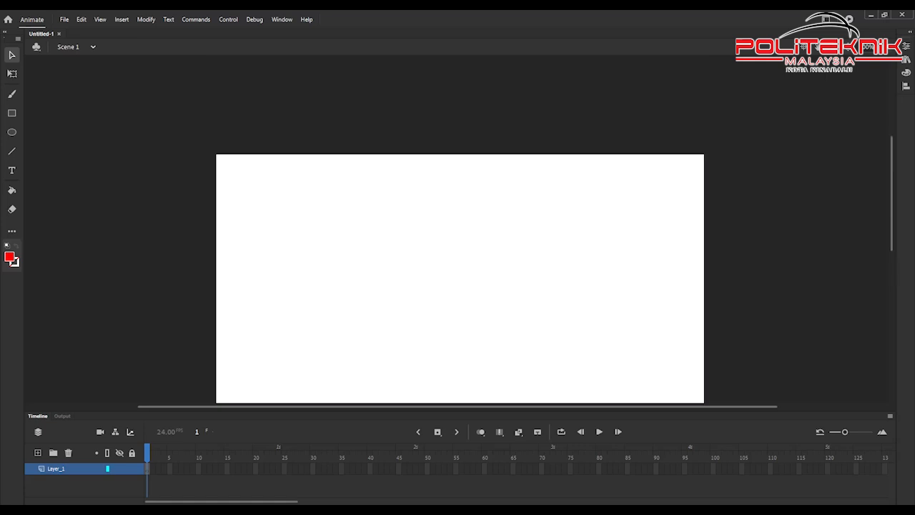
key("o")
left_click_drag(232, 113, 272, 153)
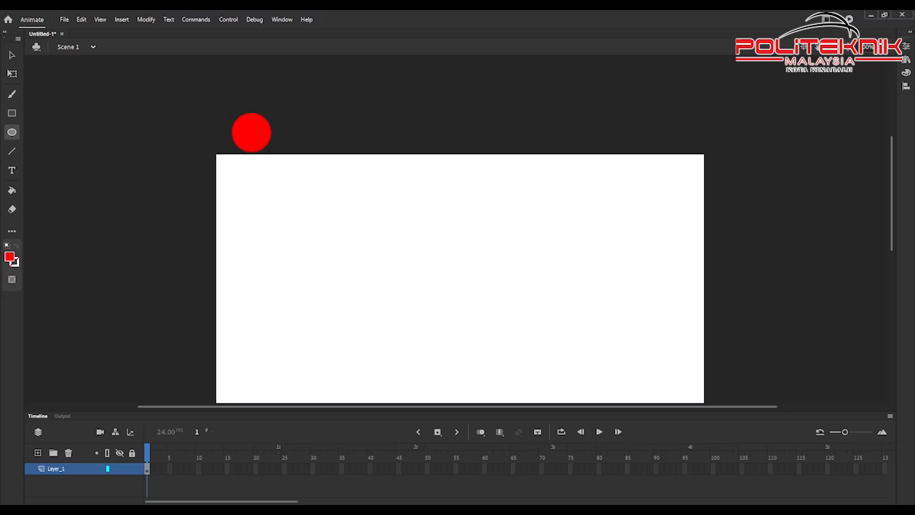
Insert a keyframe at frame 15 and move the ball down to rest on the stage's bottom edge, slightly further right
right_click(227, 471)
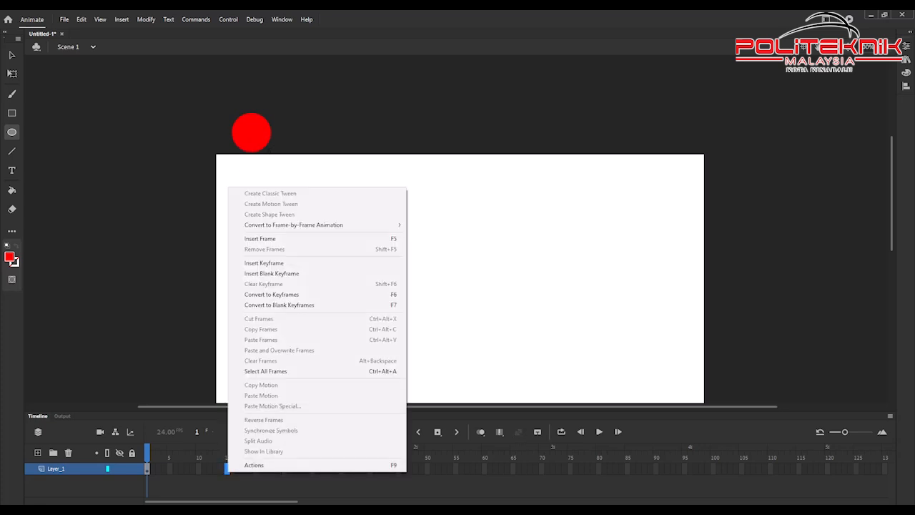
left_click(264, 263)
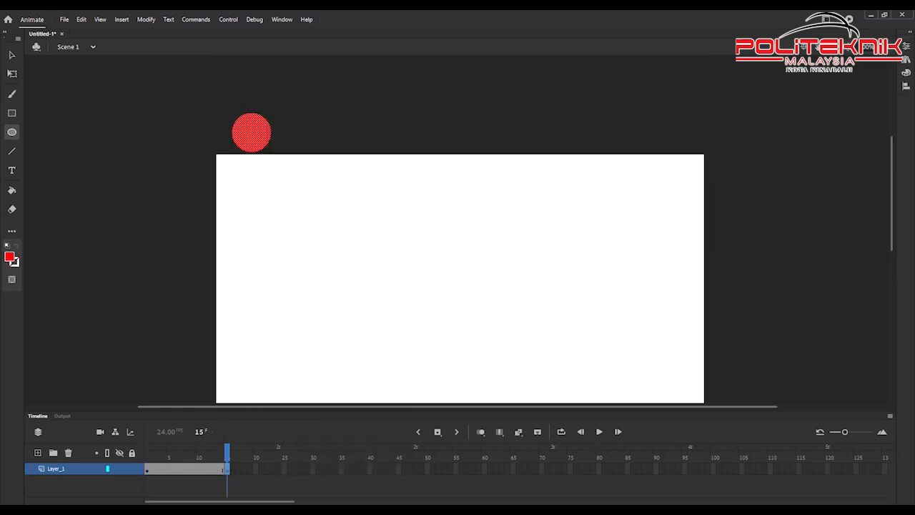
key("v")
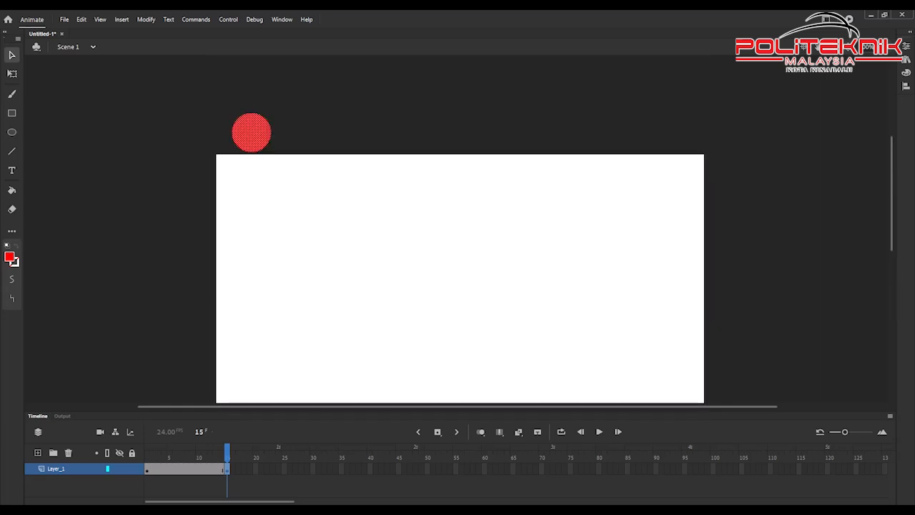
left_click_drag(251, 132, 305, 294)
scroll(306, 293, "down", 3)
left_click_drag(306, 85, 317, 292)
Insert a keyframe at frame 25 and move the ball up and to the right for the peak of the first bounce
left_click(284, 469)
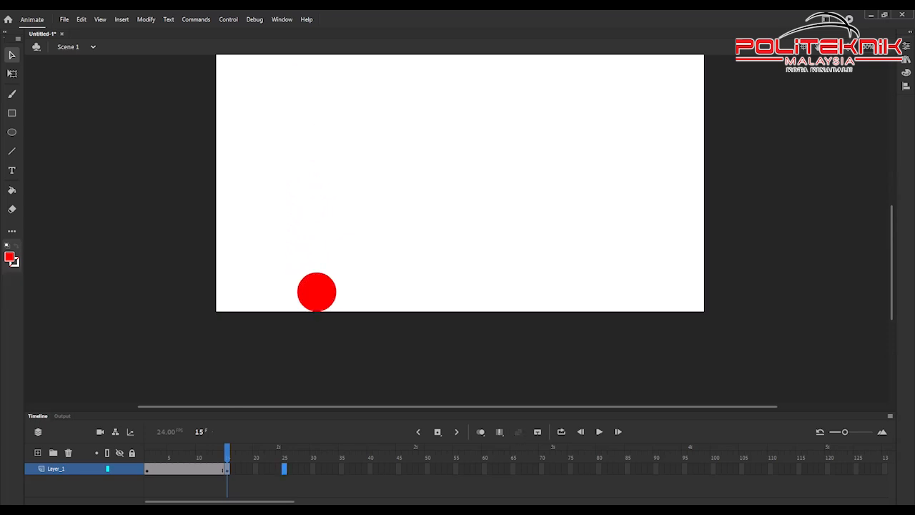
right_click(284, 468)
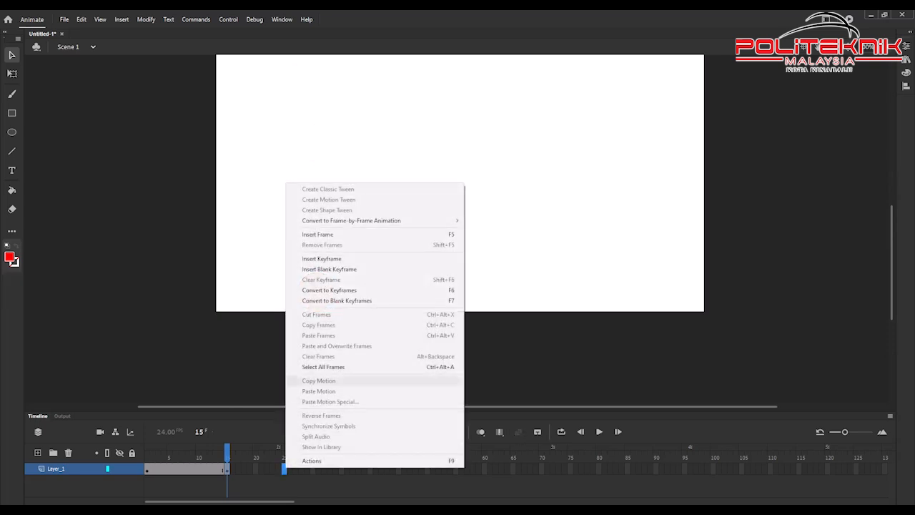
left_click(322, 258)
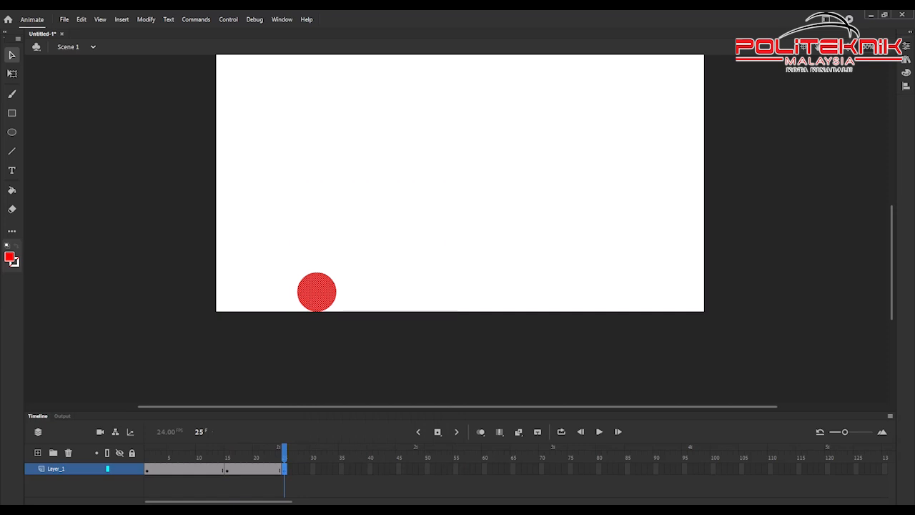
left_click_drag(317, 290, 358, 143)
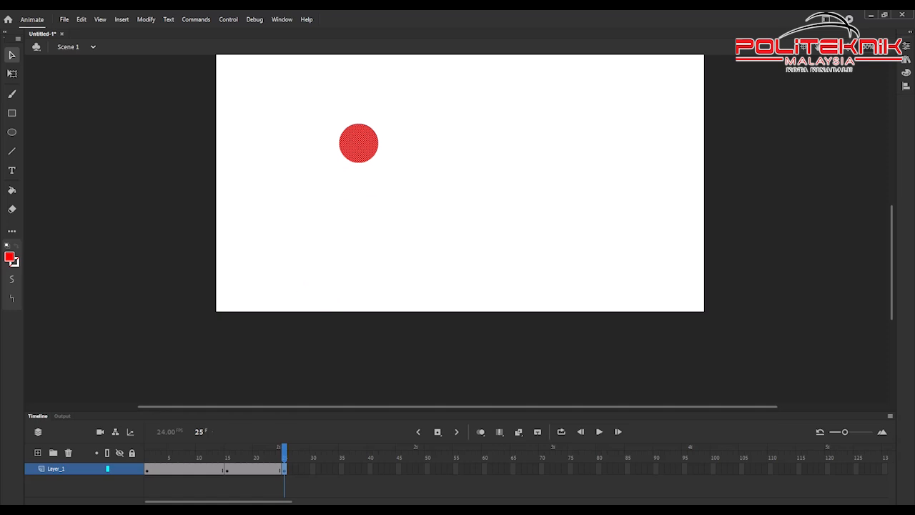
Insert a keyframe at frame 35 and move the ball down and right onto the stage's bottom edge
left_click(341, 468)
right_click(341, 469)
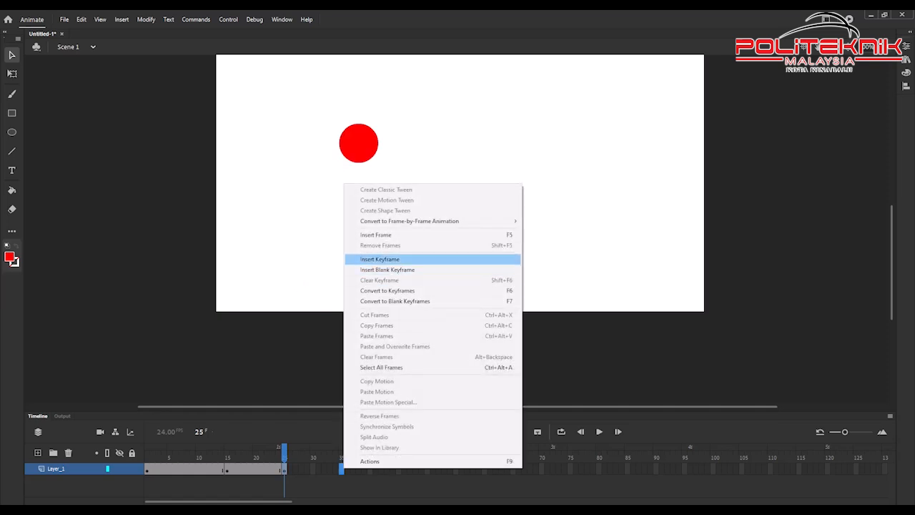
left_click(379, 258)
left_click_drag(358, 143, 407, 290)
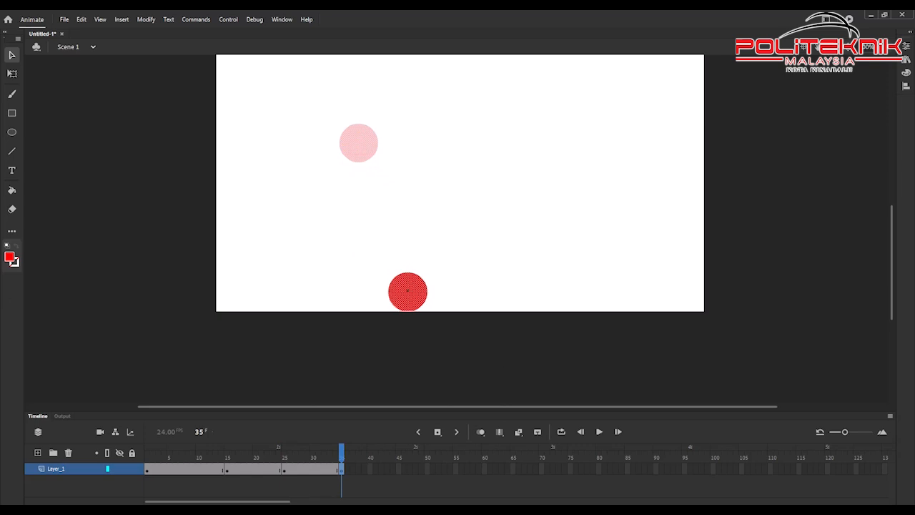
Insert a keyframe at frame 45 and move the ball up and right to a second peak, lower than the first
left_click(398, 468)
right_click(398, 468)
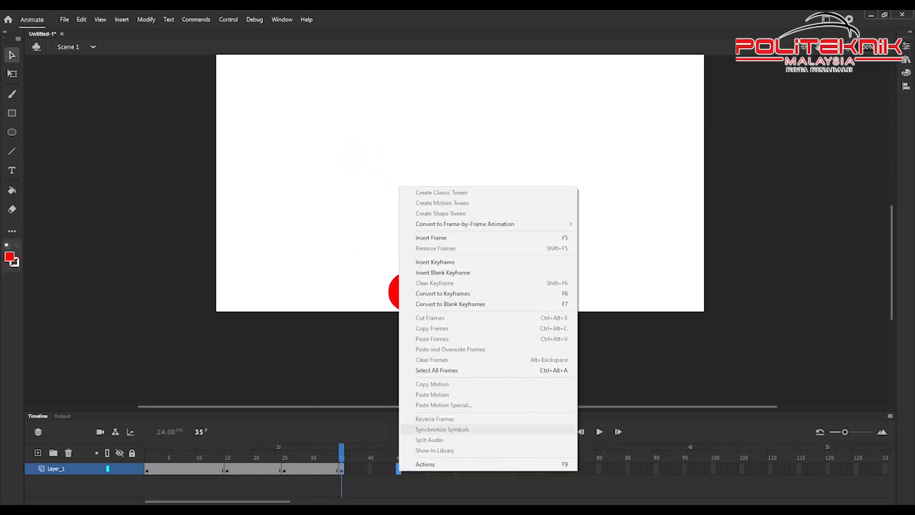
left_click(433, 261)
left_click_drag(407, 291, 451, 192)
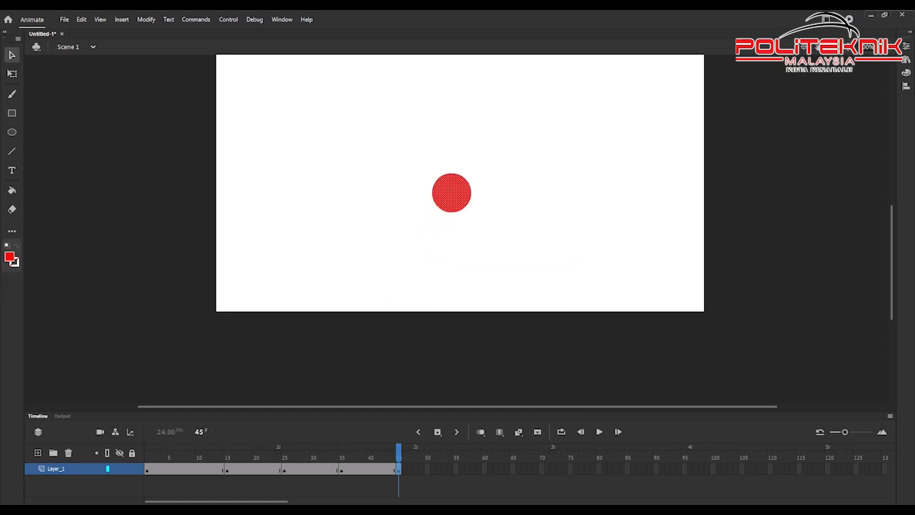
Insert a keyframe at frame 55 and bring the ball back down to the stage's bottom edge, slightly further right
left_click(455, 468)
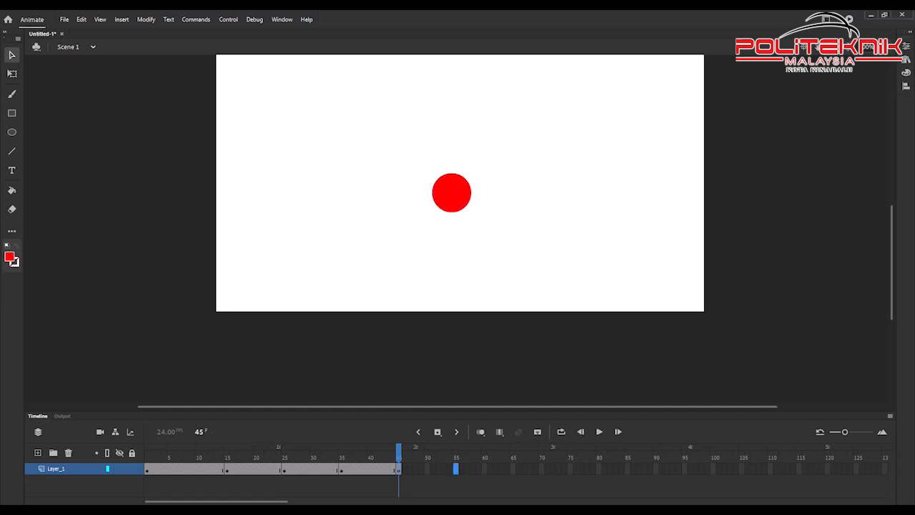
right_click(455, 468)
left_click(493, 258)
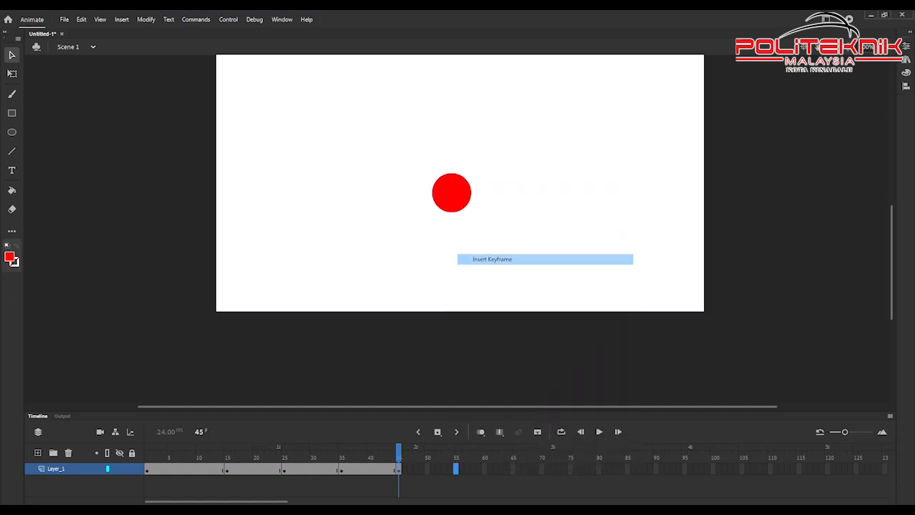
left_click_drag(451, 192, 477, 292)
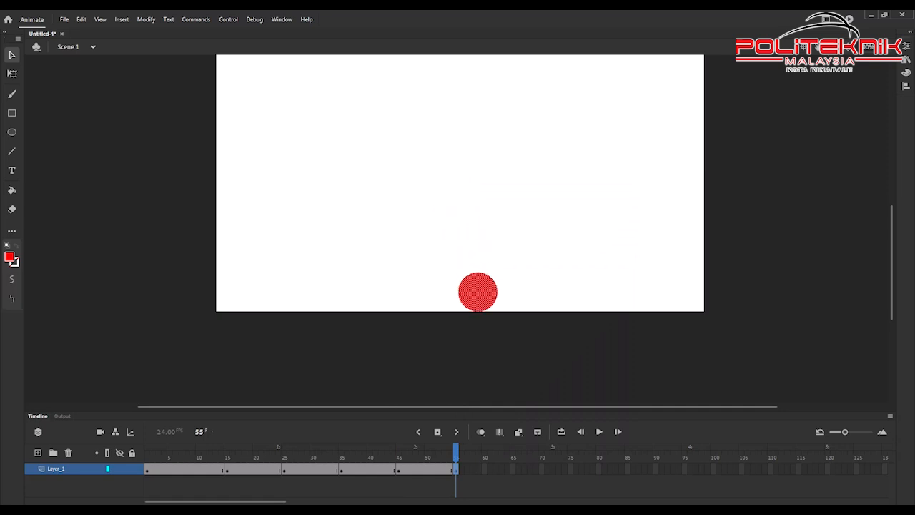
Insert a keyframe at frame 65 and move the ball up and right to a third, still lower peak
left_click(513, 468)
right_click(513, 468)
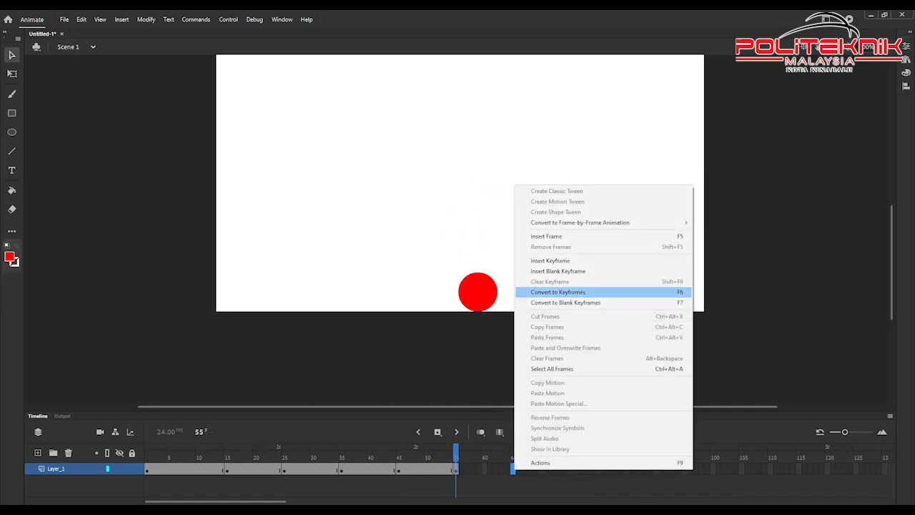
left_click(550, 260)
left_click_drag(477, 292, 513, 231)
Insert a keyframe at frame 75 and lower the ball onto the stage's bottom edge, right of the third peak
right_click(569, 468)
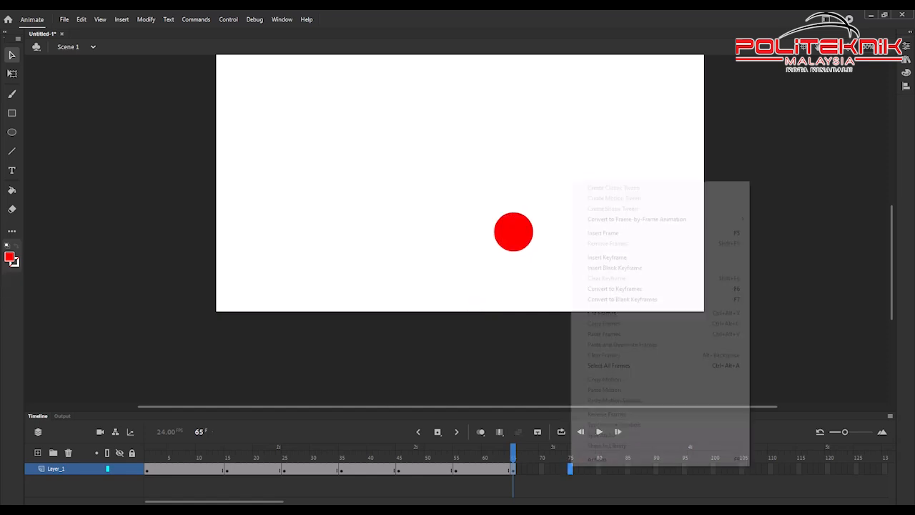
left_click(601, 255)
left_click_drag(513, 231, 551, 291)
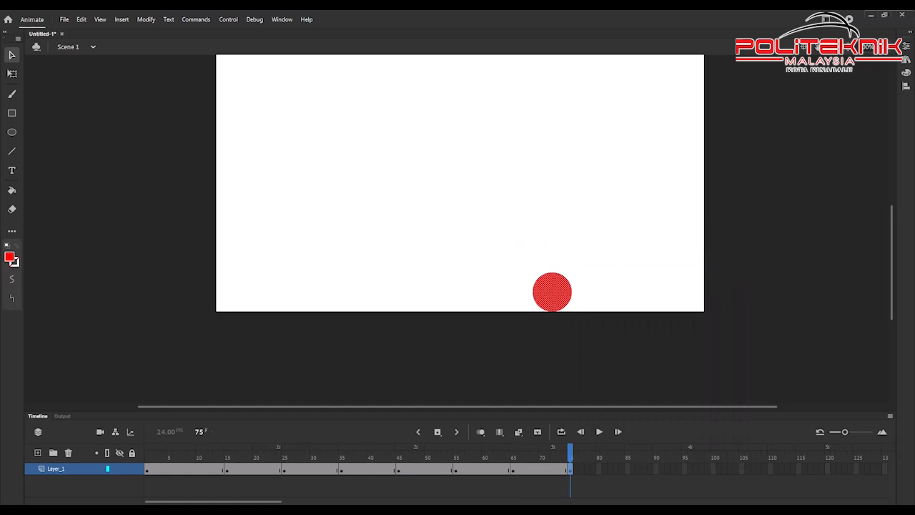
Insert a keyframe at frame 90 and move the ball horizontally to the right until it is completely off the stage
left_click(656, 468)
right_click(655, 468)
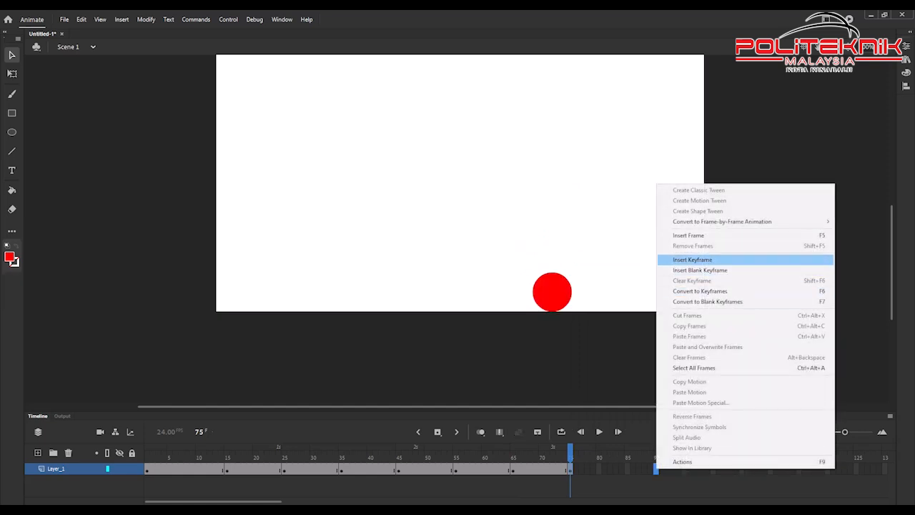
left_click(692, 259)
left_click_drag(552, 291, 732, 291)
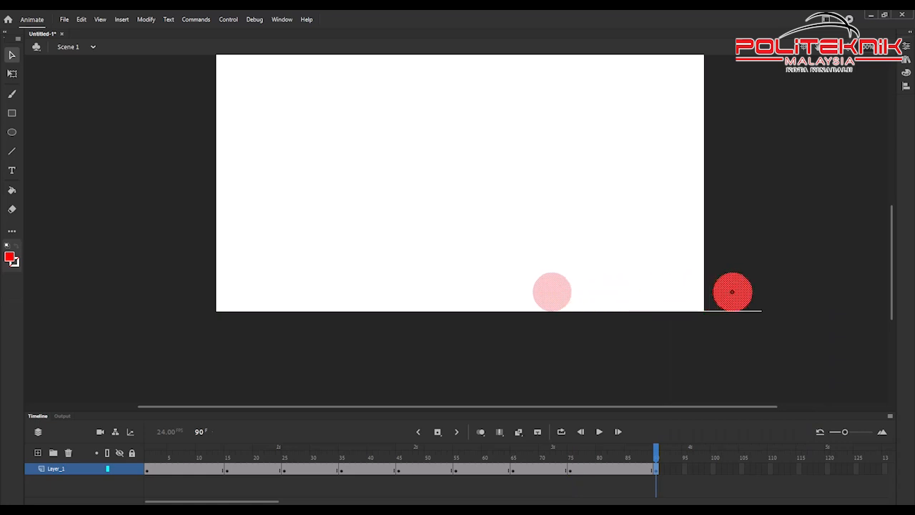
left_click_drag(732, 291, 732, 291)
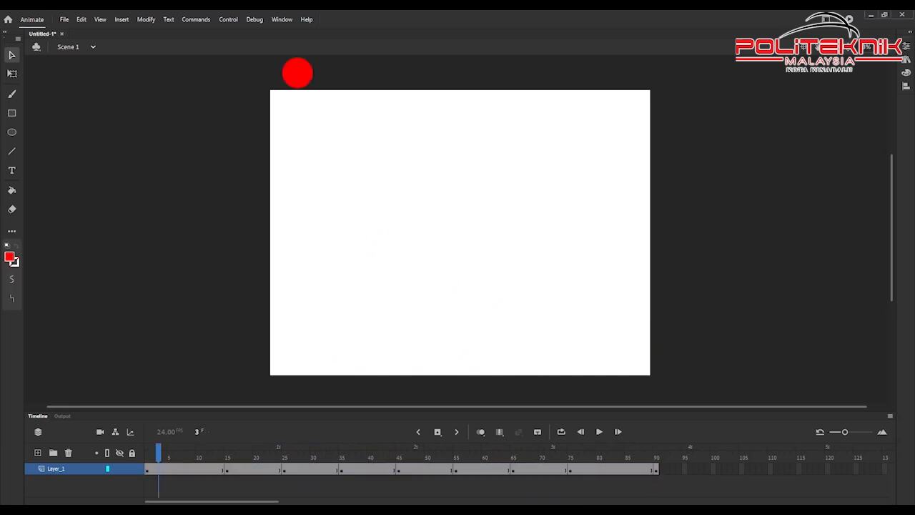
Create a classic tween across all of Layer_1's frames from 1 to 90
left_click_drag(148, 469, 656, 469)
right_click(582, 468)
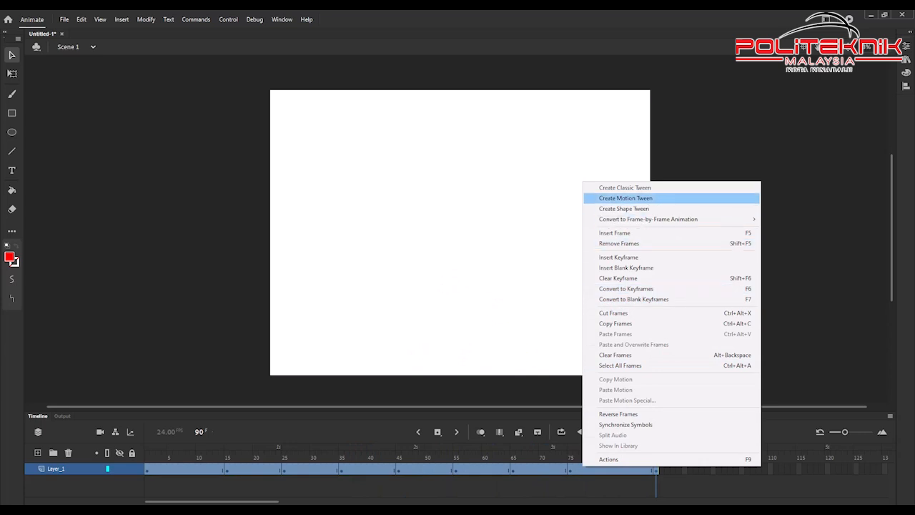
key("Return")
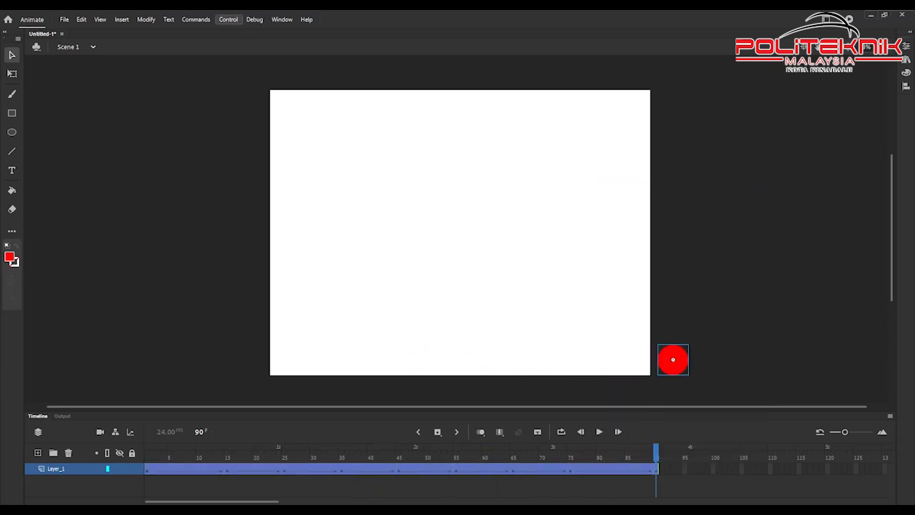
Test the scene to preview the bouncing ball animation
left_click(228, 19)
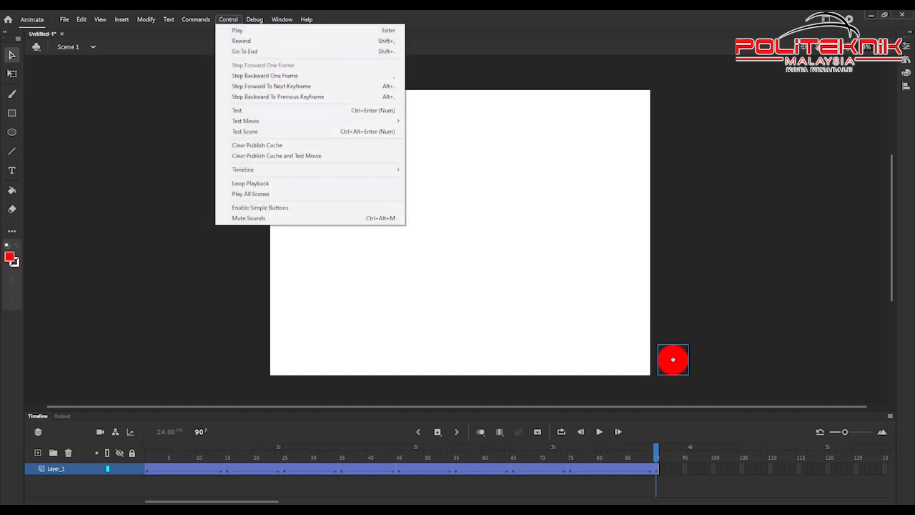
left_click(245, 132)
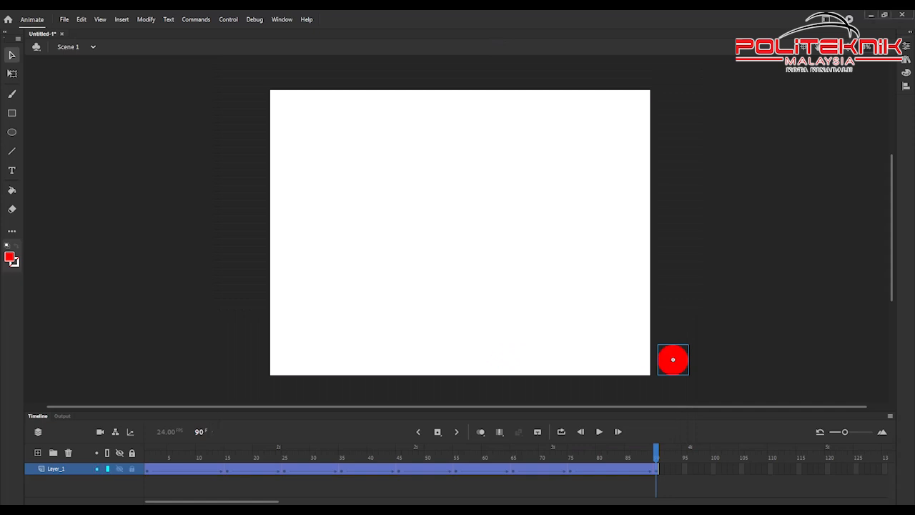
Insert a new layer above Layer_1
right_click(64, 468)
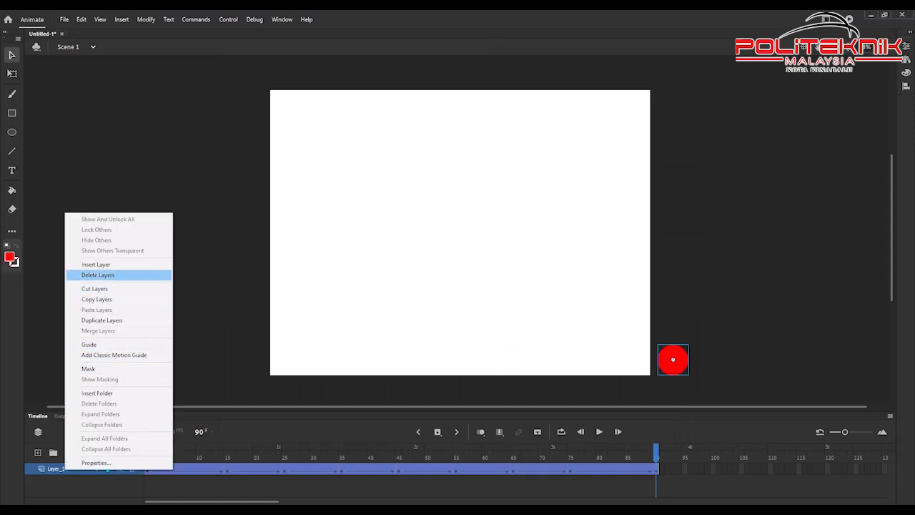
left_click(96, 265)
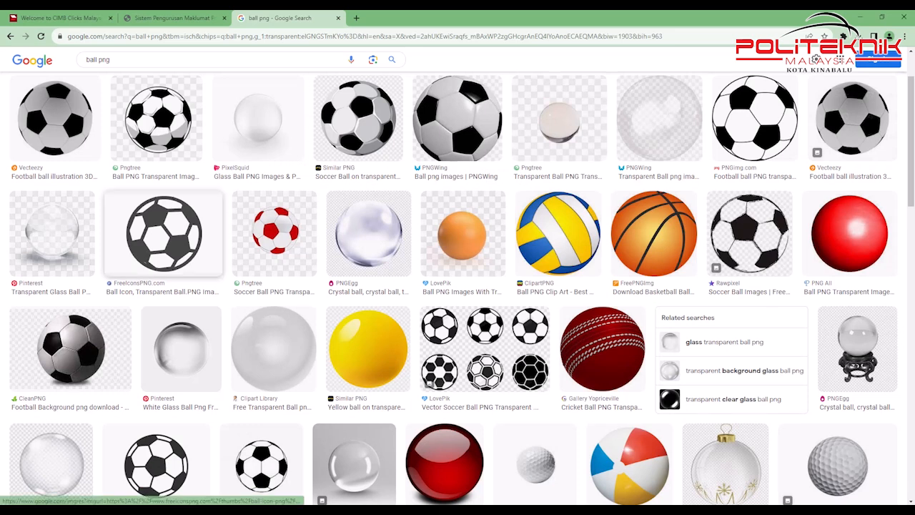
Switch to the browser and save the PNGimg.com black-and-white football image as "pngimg.com - football_PNG52757.png" in Downloads
left_click(163, 232)
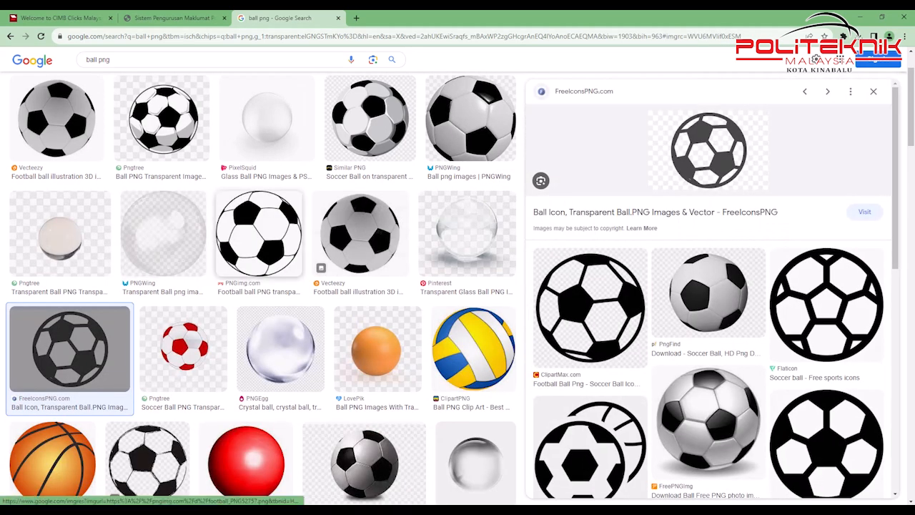
left_click(258, 234)
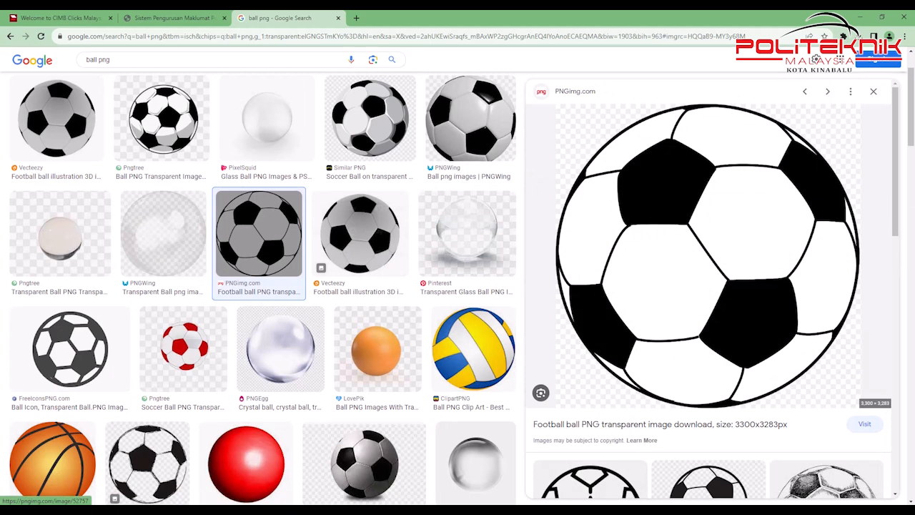
right_click(721, 179)
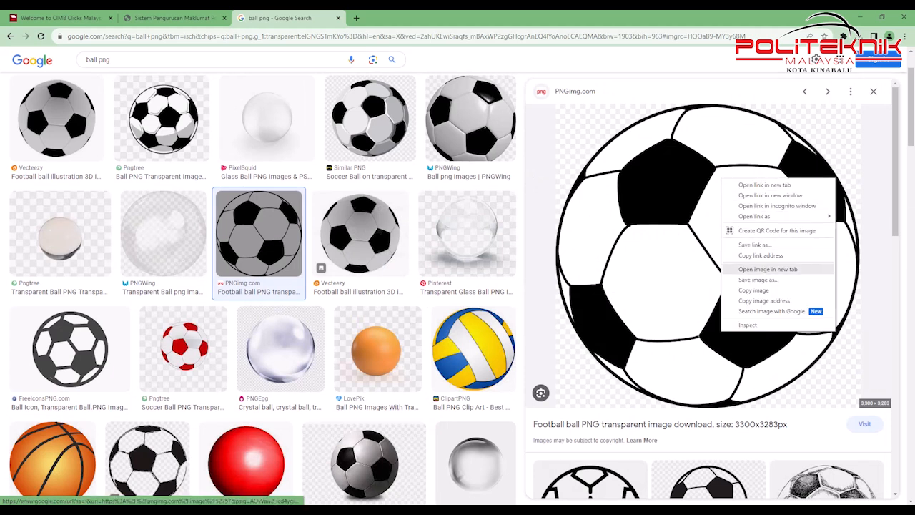
left_click(757, 279)
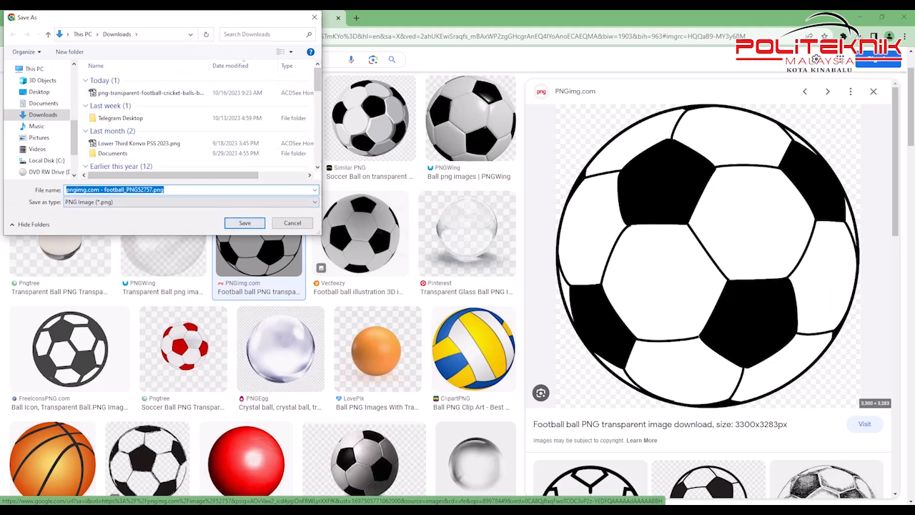
left_click(244, 222)
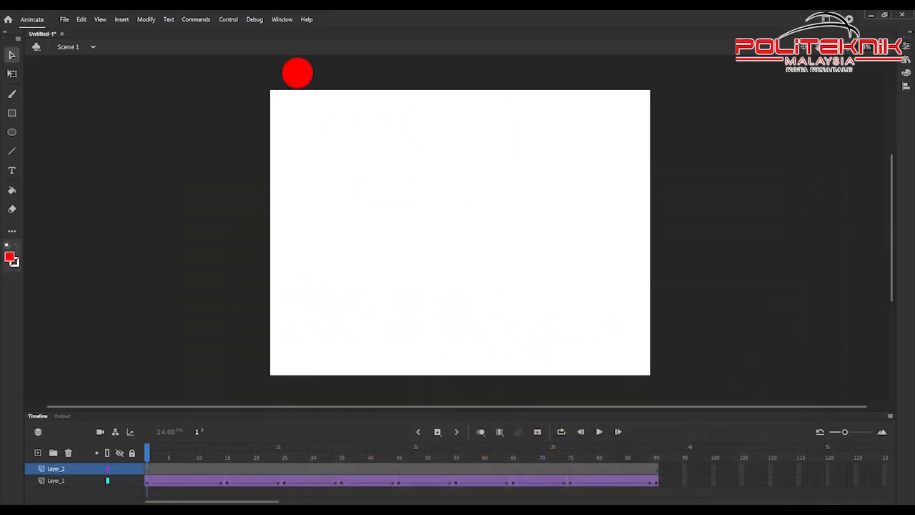
Import "pngimg.com - football_PNG52757.png" from Downloads into frame 1 of Layer_2 in Animate
left_click(64, 19)
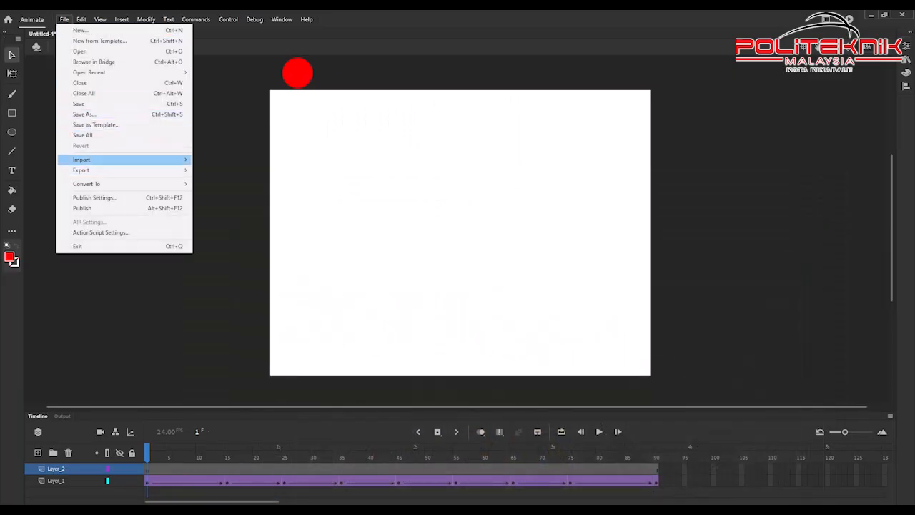
mouse_move(143, 159)
left_click(222, 159)
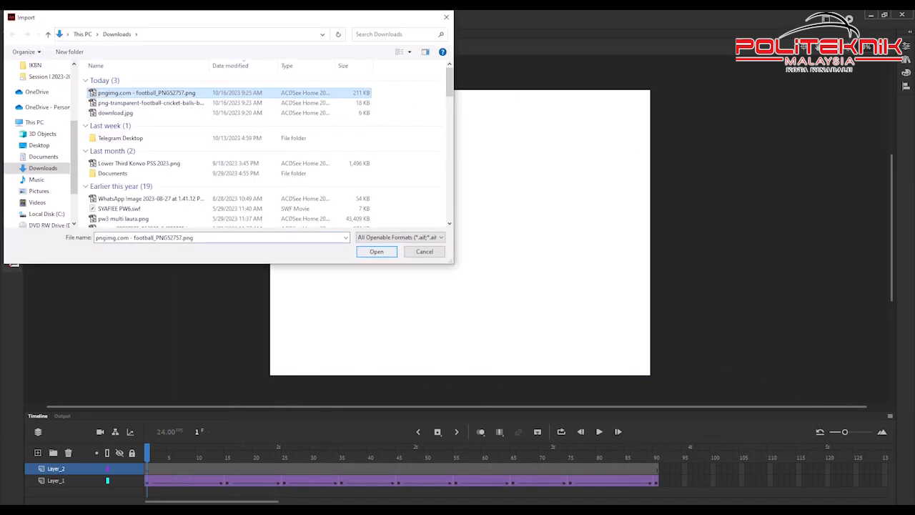
double_click(146, 93)
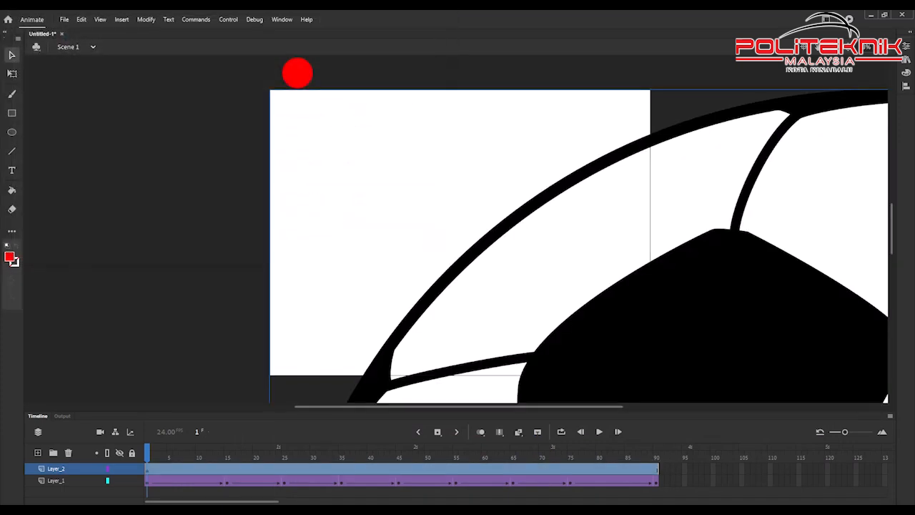
Shrink the football with Free Transform to less than twice the red ball's width and place it just above the stage, towards its right side
left_click(12, 73)
left_click_drag(269, 89, 490, 261)
left_click_drag(658, 358, 509, 213)
left_click_drag(341, 117, 541, 276)
left_click_drag(686, 372, 524, 217)
left_click_drag(379, 121, 418, 240)
left_click_drag(572, 368, 524, 213)
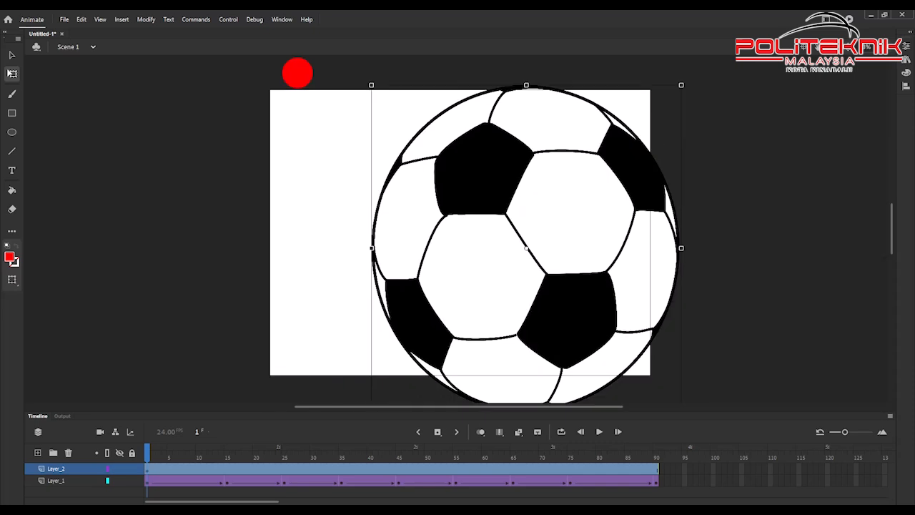
left_click_drag(681, 85, 486, 290)
left_click_drag(428, 350, 448, 196)
left_click_drag(506, 135, 456, 197)
left_click_drag(427, 232, 418, 216)
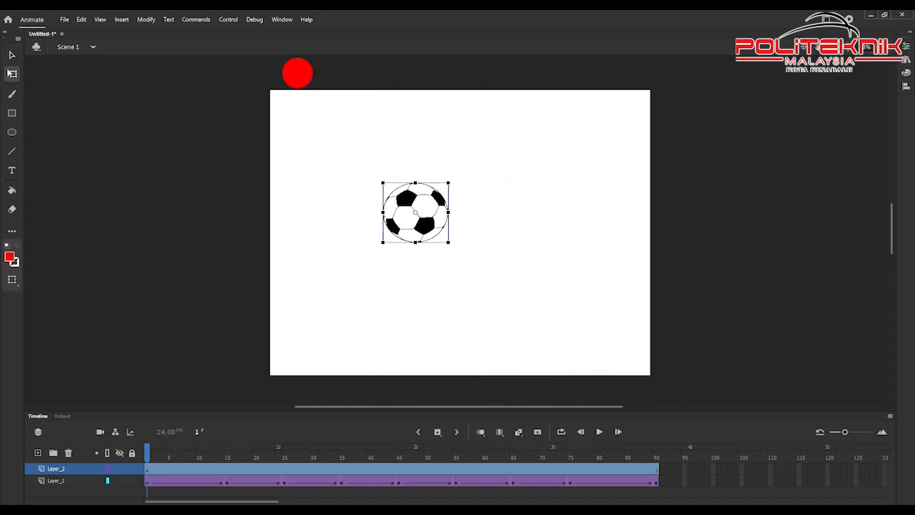
left_click(12, 55)
left_click_drag(592, 135, 592, 135)
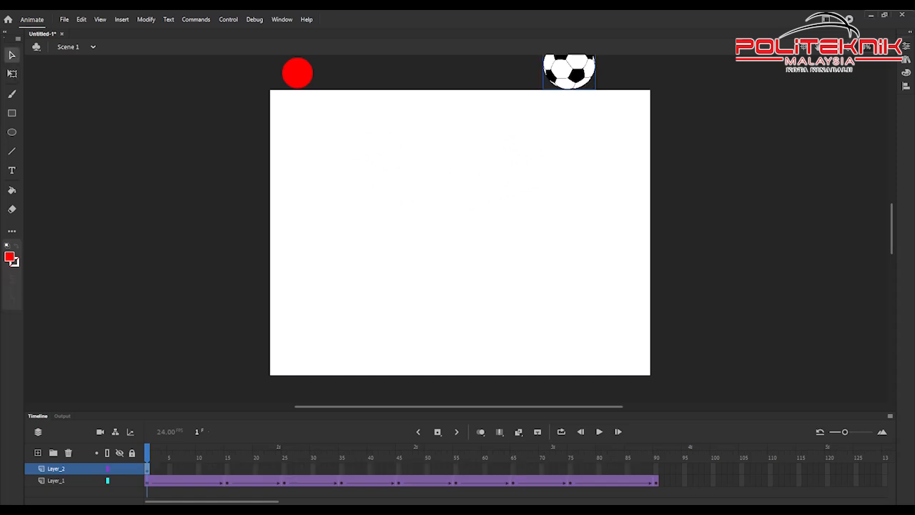
Insert a keyframe at frame 15 of Layer_2 and lower the football straight down onto the stage's bottom edge
left_click(227, 468)
right_click(227, 468)
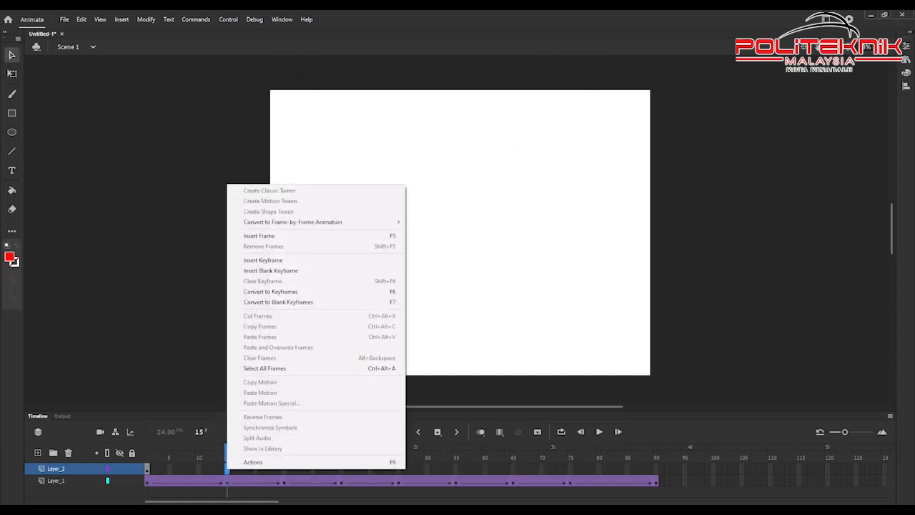
left_click(263, 260)
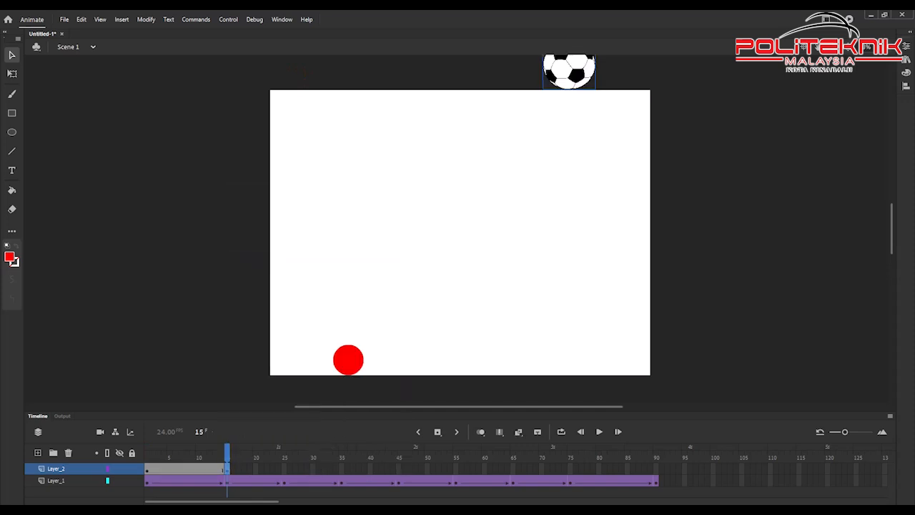
left_click_drag(569, 69, 567, 351)
Insert a keyframe at frame 25 of Layer_2 and raise the football to about mid-stage height, left of its first landing point
left_click(285, 468)
right_click(285, 468)
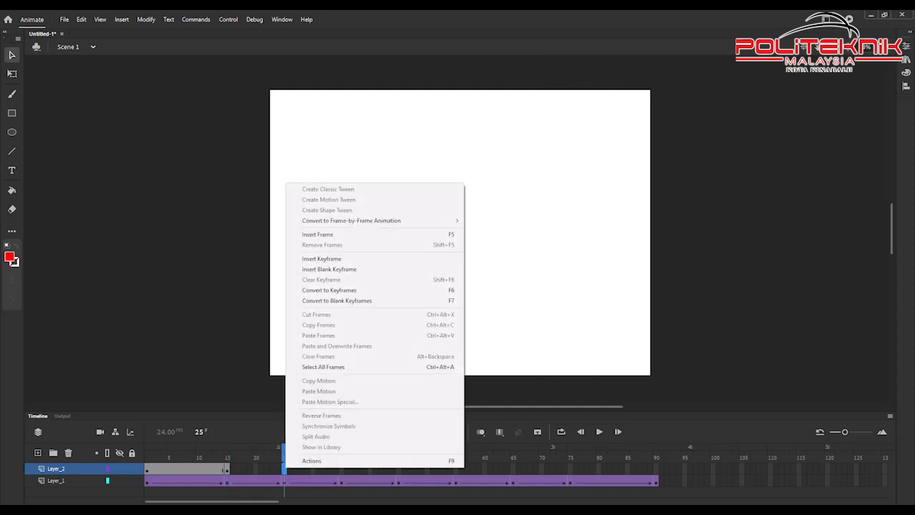
left_click(321, 258)
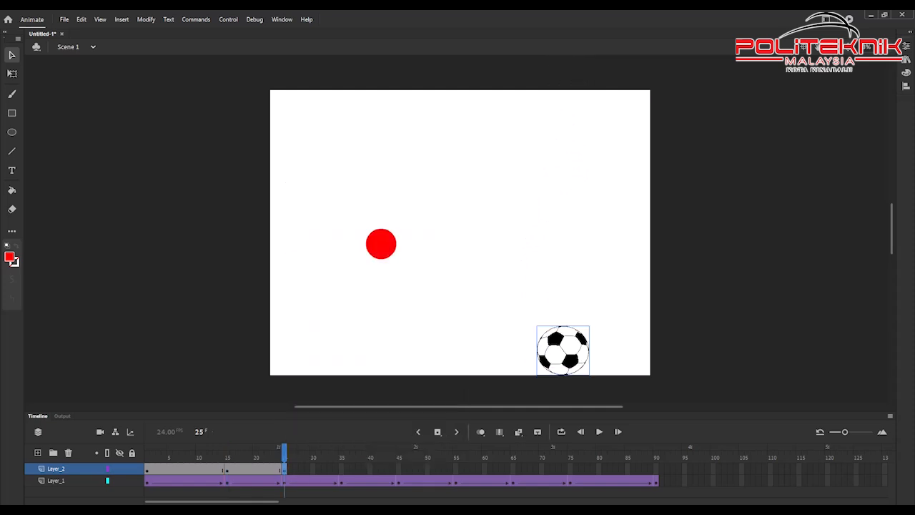
left_click_drag(563, 350, 519, 249)
Insert a keyframe at frame 35 of Layer_2 and lower the football onto the stage's bottom edge, left of its first peak
right_click(340, 468)
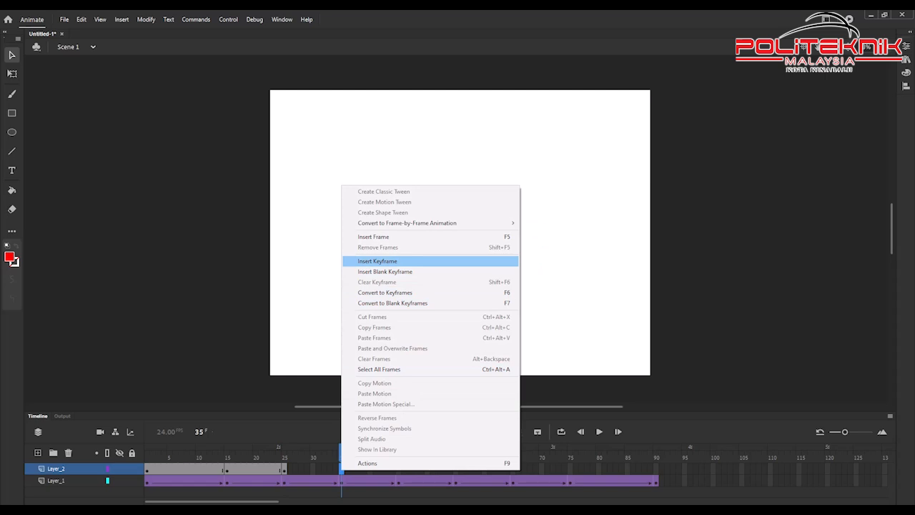
left_click(379, 261)
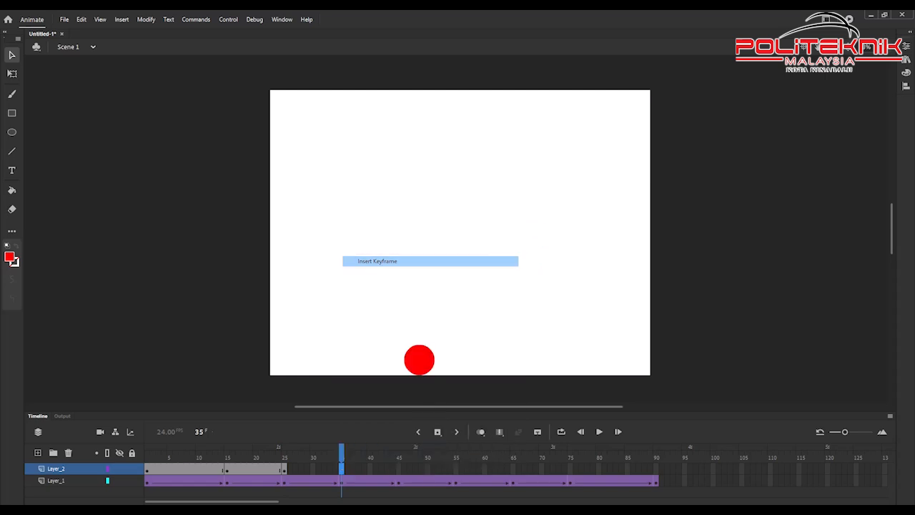
left_click_drag(516, 247, 471, 350)
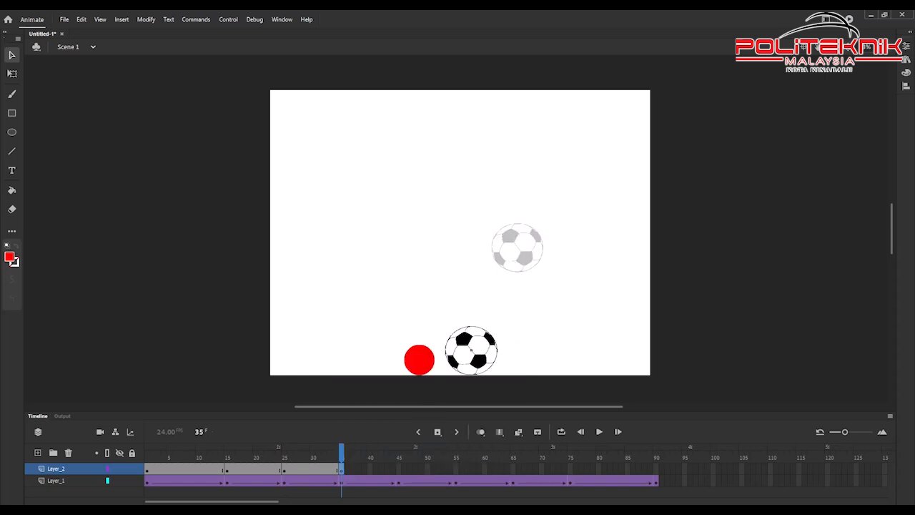
Insert a keyframe at frame 45 of Layer_2 and raise the football up and left to a slightly lower second peak
right_click(398, 468)
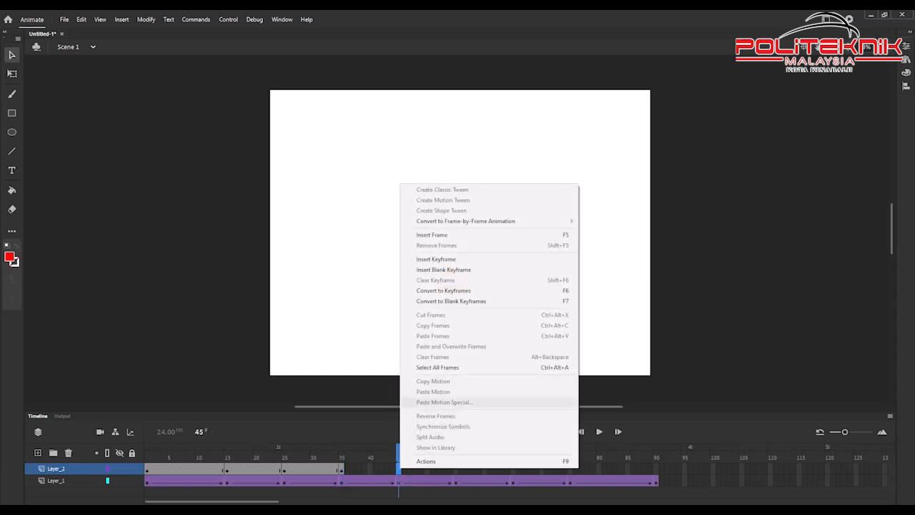
left_click(436, 258)
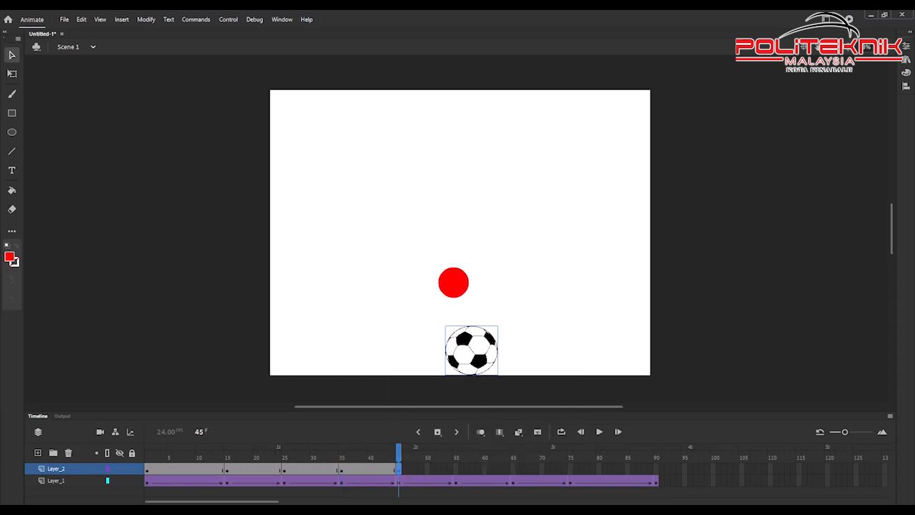
left_click_drag(471, 350, 422, 267)
Continue the football's leftward bounce with Layer_2 keyframes at frames 55, 65, 75 and 90, ending completely off the stage beside its lower-left corner
right_click(455, 468)
left_click(493, 258)
left_click_drag(422, 267, 236, 350)
right_click(512, 468)
left_click(550, 262)
right_click(569, 468)
left_click(608, 258)
left_click(656, 480)
right_click(656, 468)
left_click(694, 259)
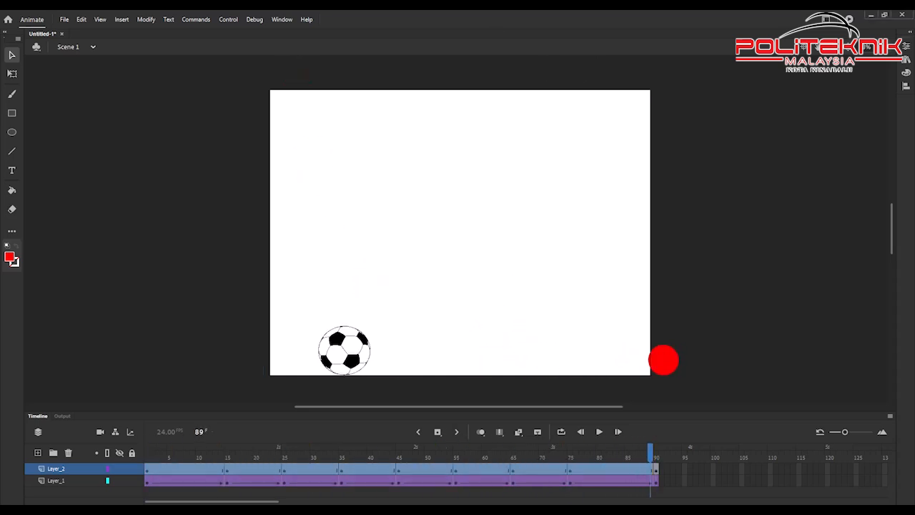
Create a classic tween across all of Layer_2's frames from 1 to 90, accepting the conversion of the football to a symbol
right_click(608, 466)
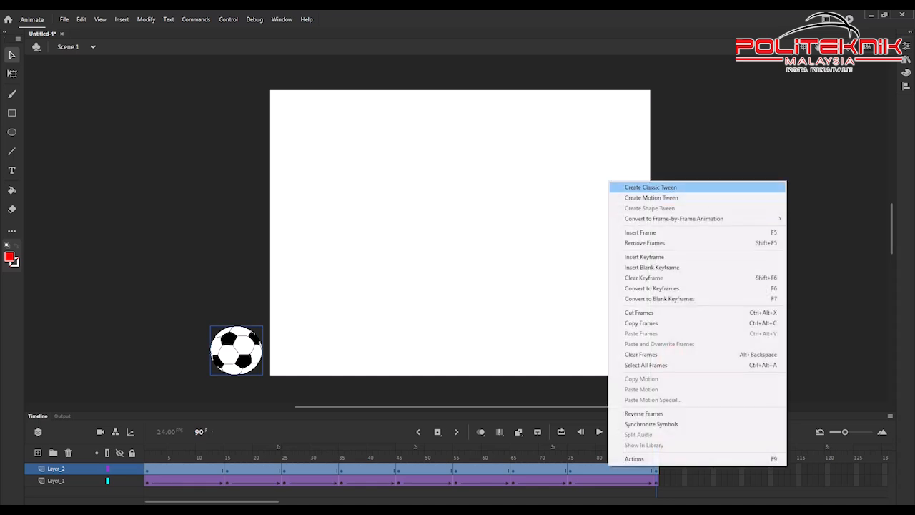
left_click(650, 186)
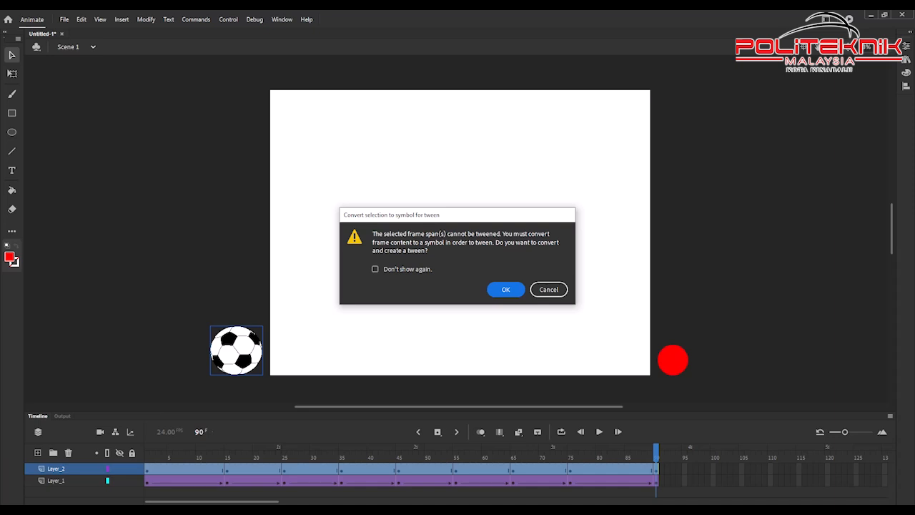
key("Return")
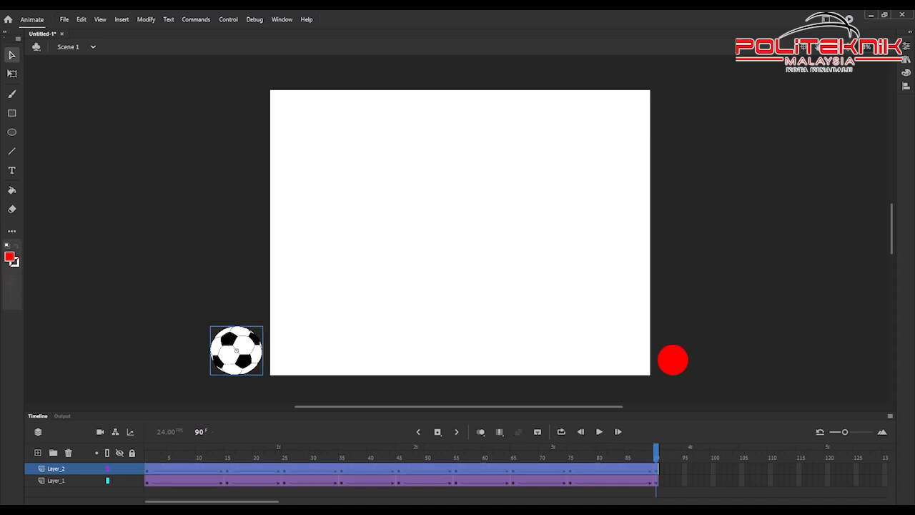
Test the scene to preview the red ball and the football bouncing together
left_click(228, 20)
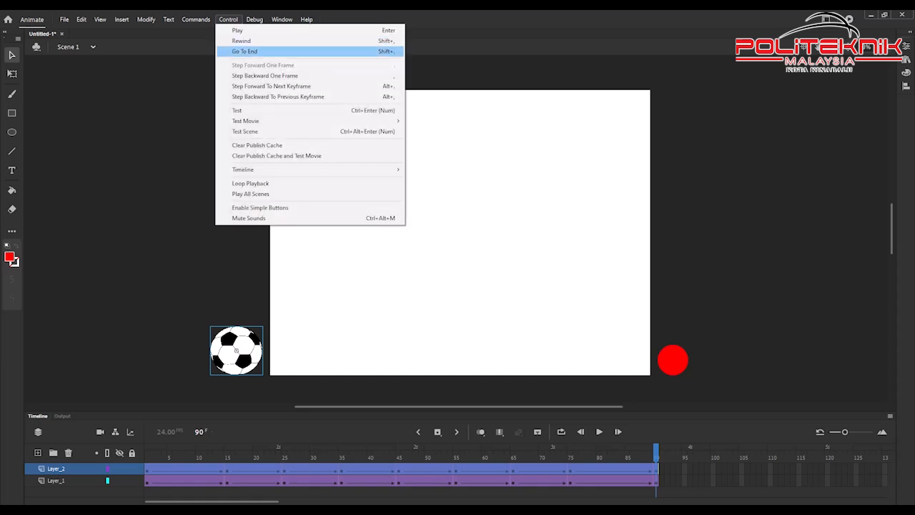
left_click(258, 131)
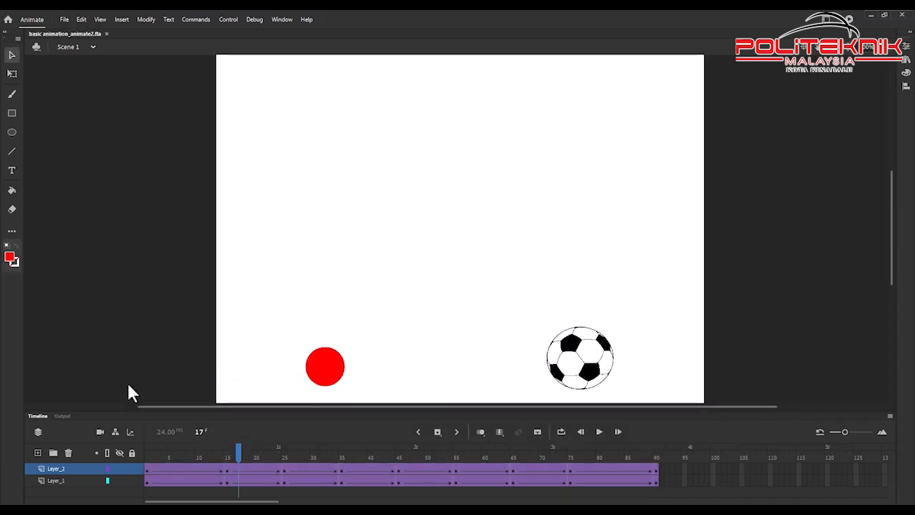
Insert a new layer above Layer_2
right_click(61, 469)
left_click(93, 263)
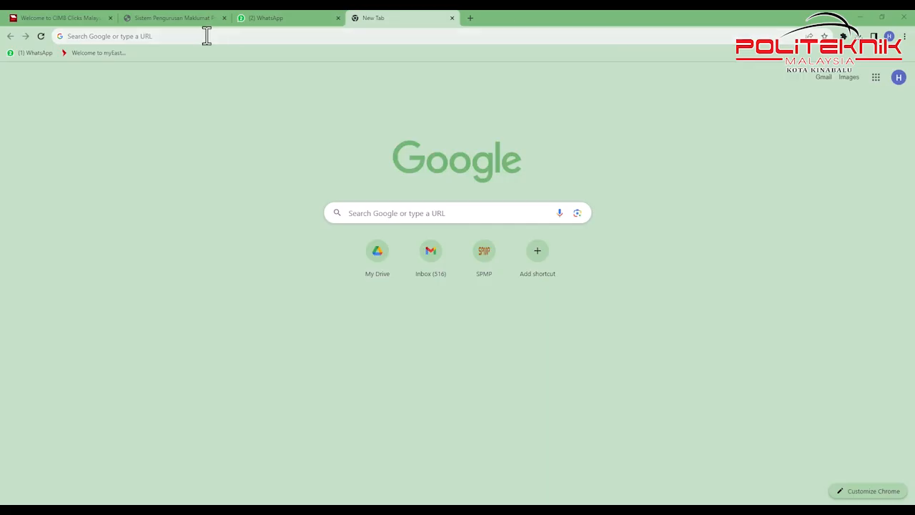
Switch to the browser and search Google Images for "aeroplane png"
left_click(385, 216)
type("aero")
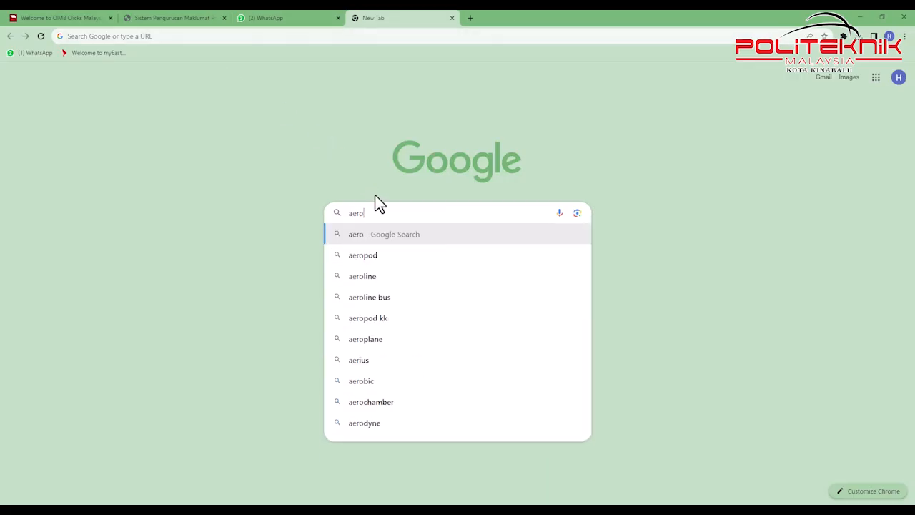
type("plane png")
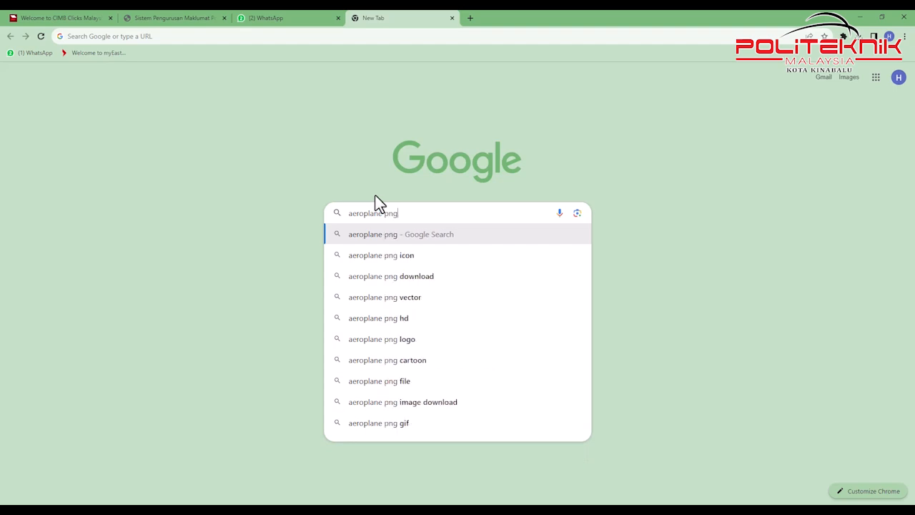
key("Return")
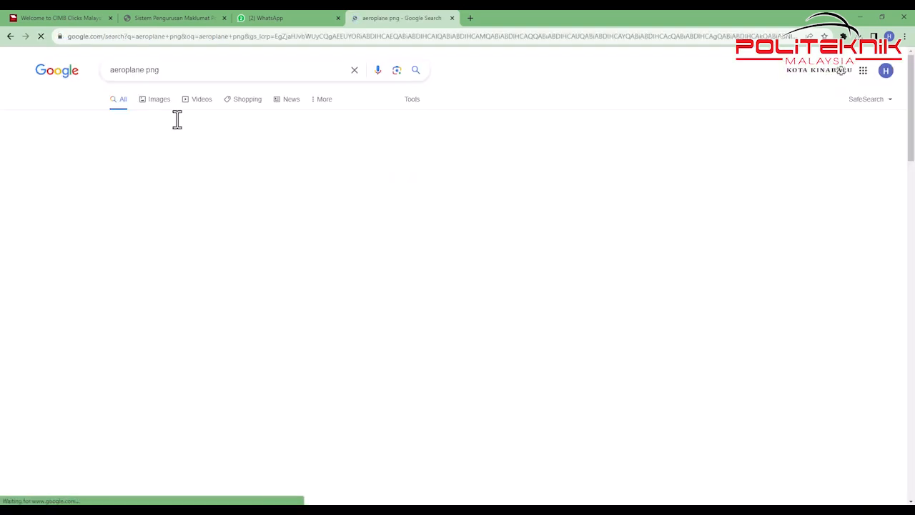
left_click(169, 100)
Save the FreeIconsPNG airplane image with a transparent background to the computer
left_click(741, 164)
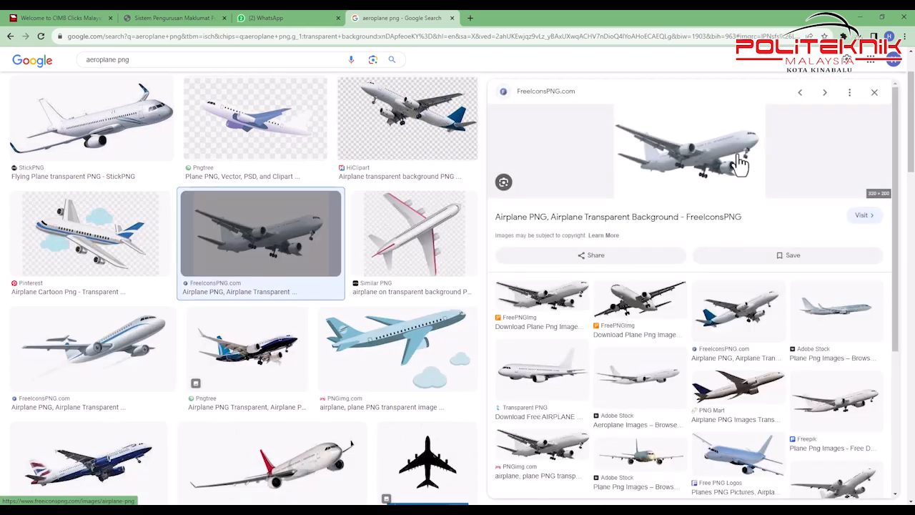
right_click(699, 143)
left_click(716, 252)
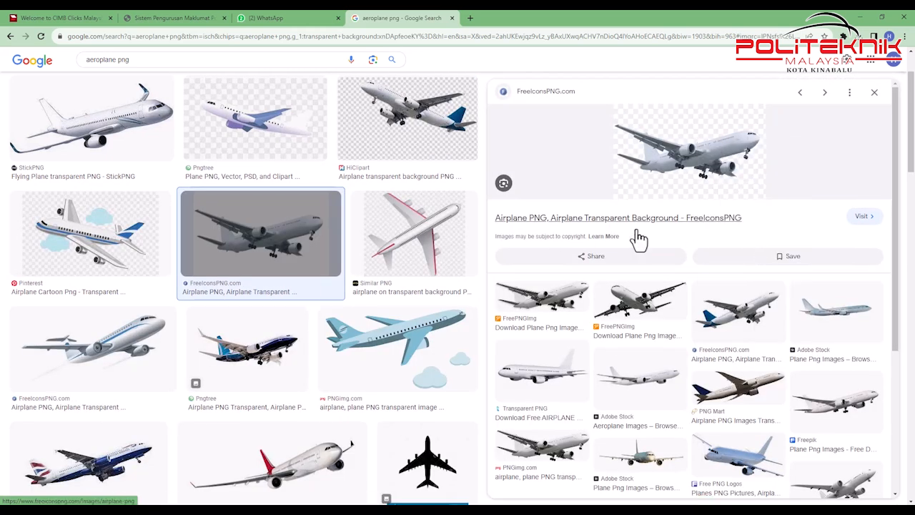
left_click(238, 225)
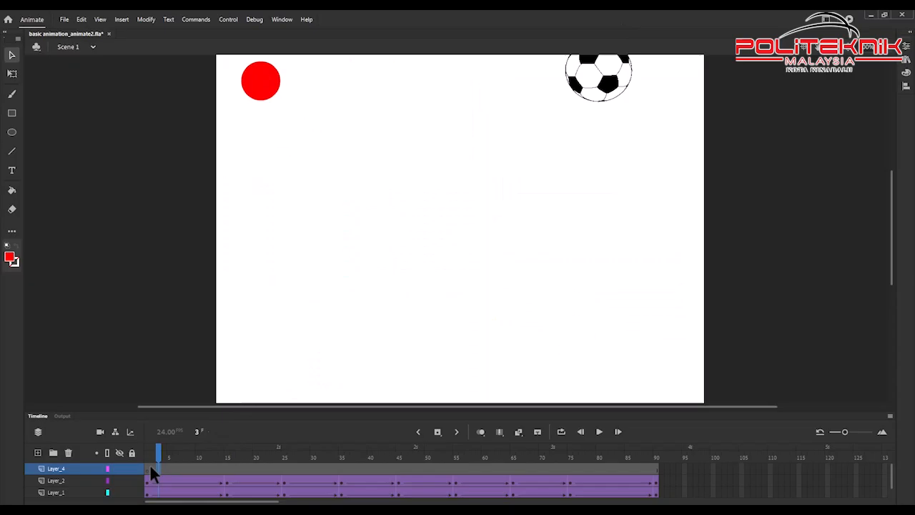
Remove frames 2 to 90 from Layer_4
left_click_drag(151, 466, 651, 467)
right_click(654, 466)
left_click(732, 245)
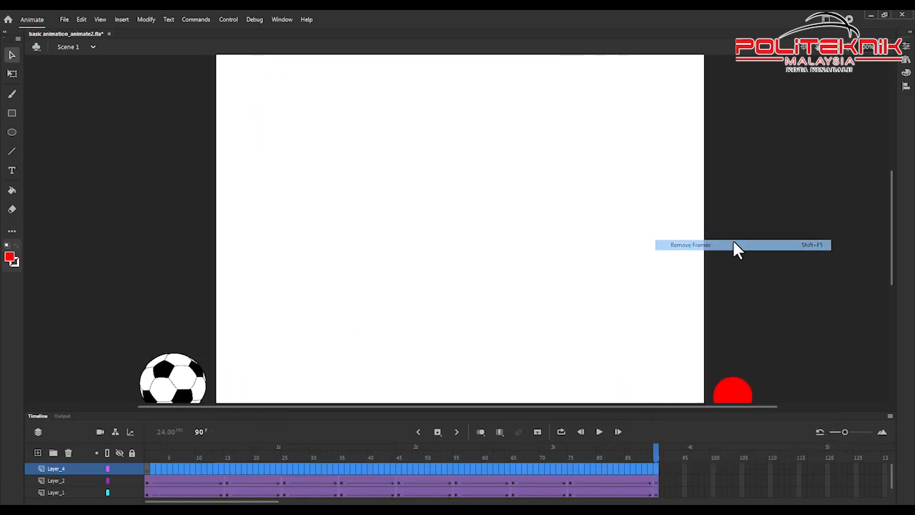
Import the saved airplane image to the stage on frame 1 of Layer_4
left_click(142, 473)
left_click(64, 20)
mouse_move(145, 162)
left_click(215, 160)
left_click(167, 92)
left_click(371, 249)
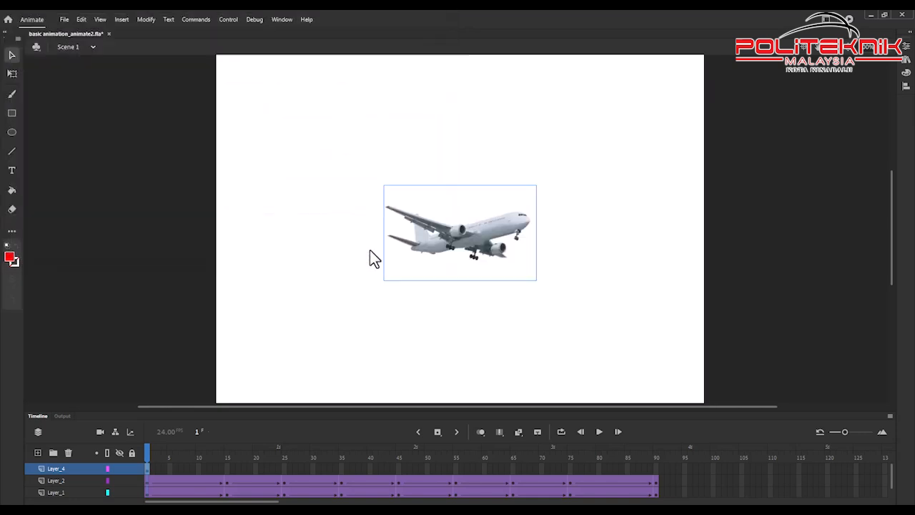
Shrink the airplane to a small size and place it off the stage beyond its upper-left corner
left_click(12, 75)
left_click_drag(385, 187, 439, 212)
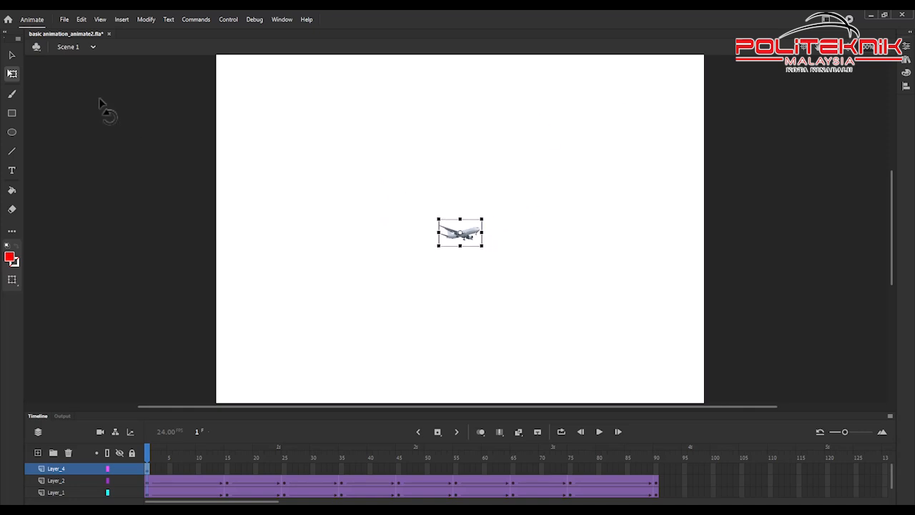
key("v")
left_click_drag(161, 64, 170, 65)
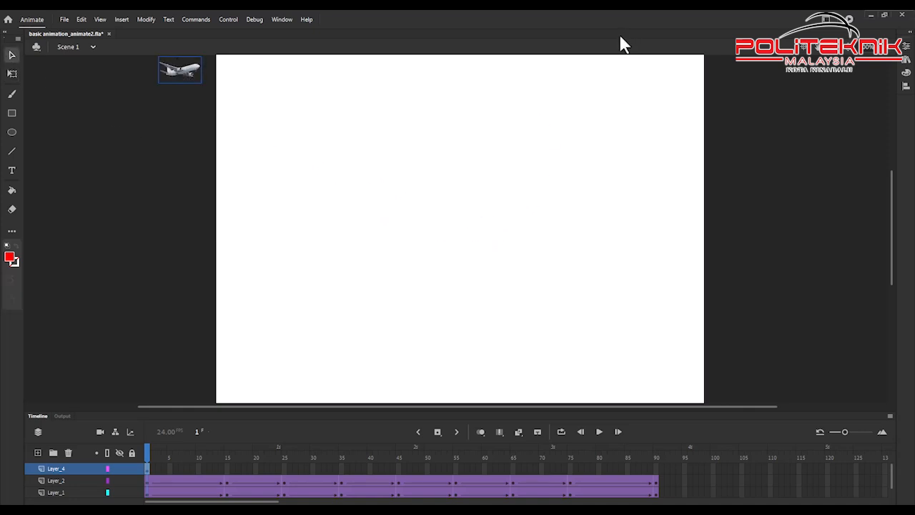
Insert a keyframe at frame 45 of Layer_4, then move the airplane to the upper middle of the stage and enlarge it
left_click(404, 472)
right_click(399, 468)
left_click(446, 256)
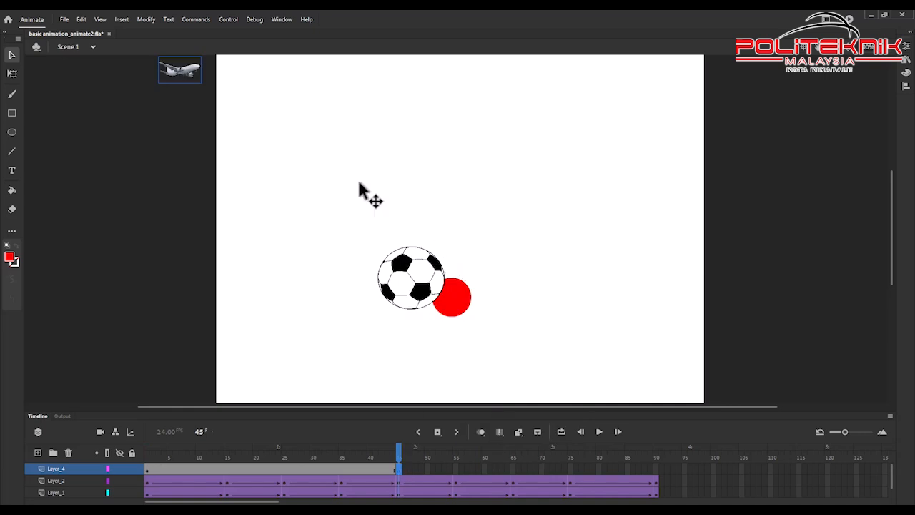
left_click_drag(187, 70, 527, 167)
left_click(13, 74)
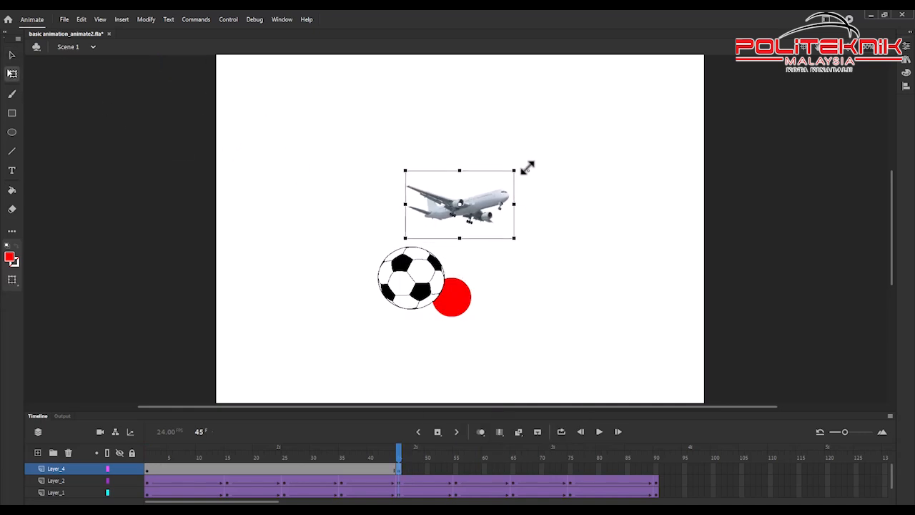
Insert a keyframe at frame 90 of Layer_4, then move the airplane off the stage's right side and enlarge it further
right_click(654, 468)
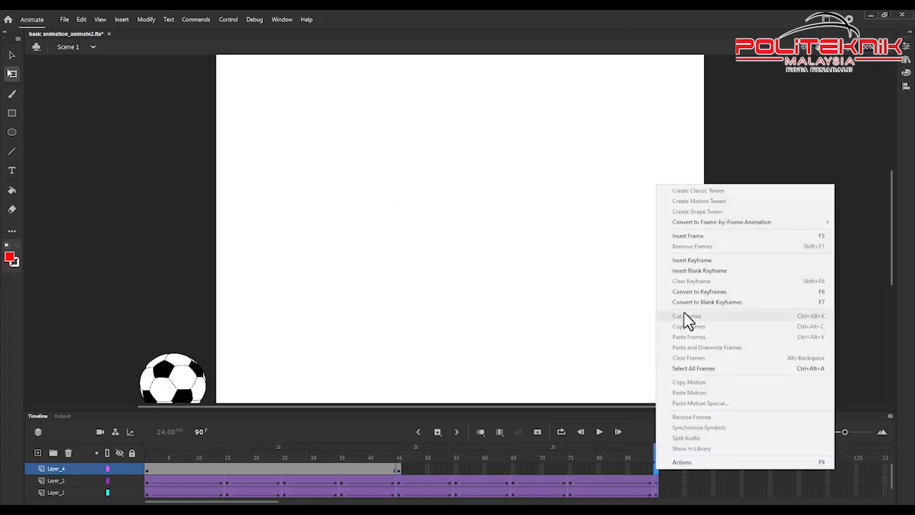
left_click(697, 259)
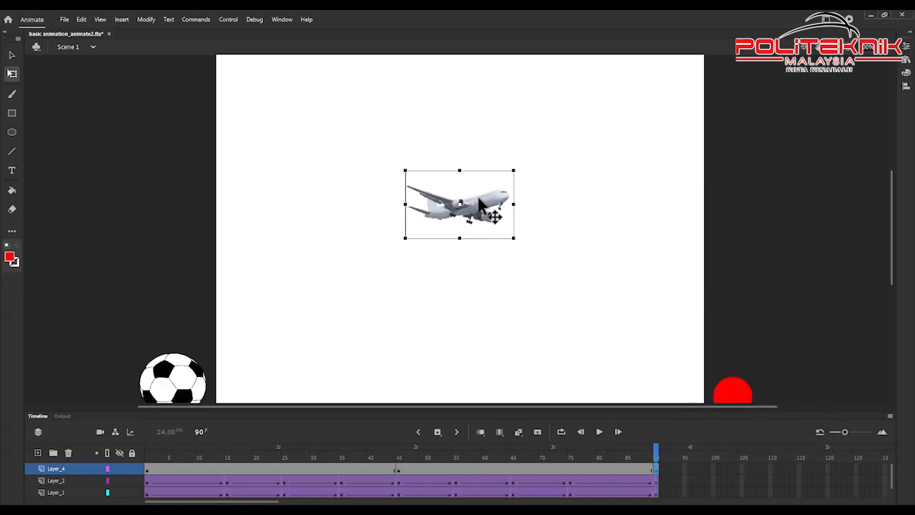
left_click_drag(481, 206, 804, 220)
left_click_drag(839, 187, 861, 169)
left_click_drag(826, 205, 836, 205)
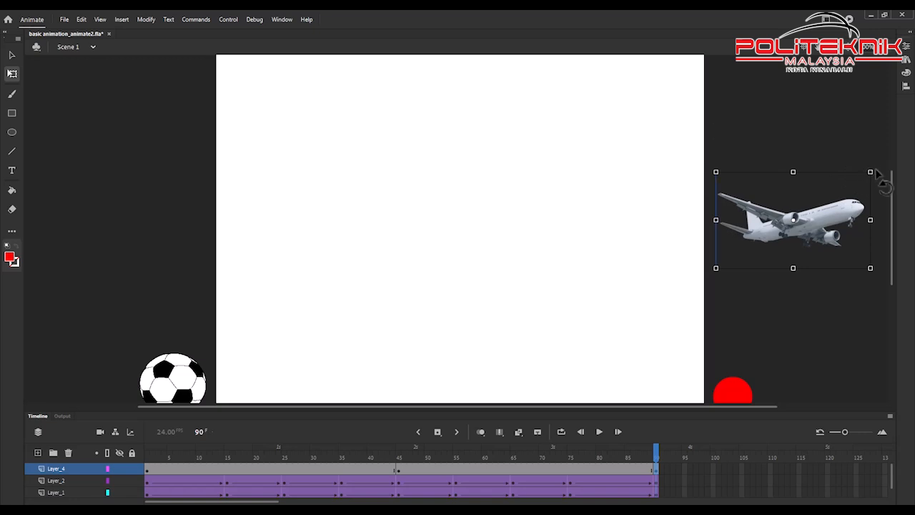
left_click_drag(875, 169, 882, 163)
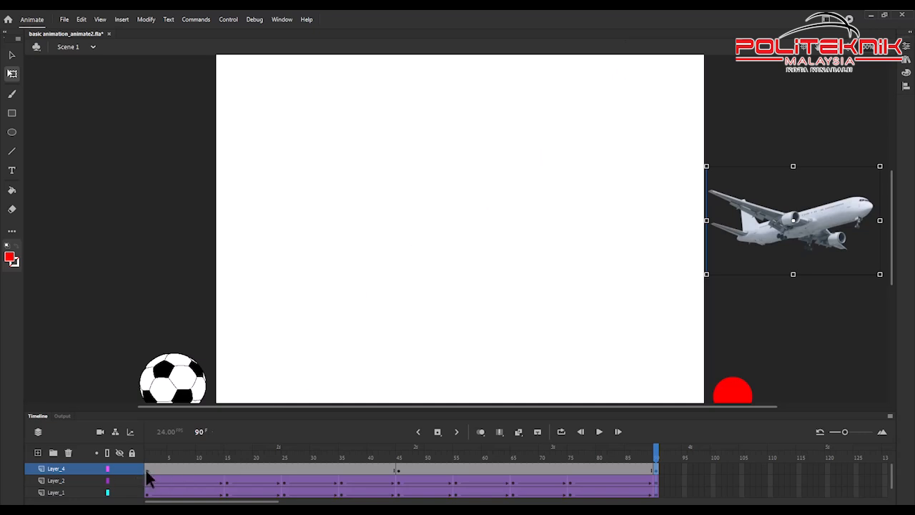
Create classic tweens across frames 1 to 90 of Layer_4, converting the content to symbols, and test the scene
left_click_drag(146, 469, 654, 467)
right_click(642, 467)
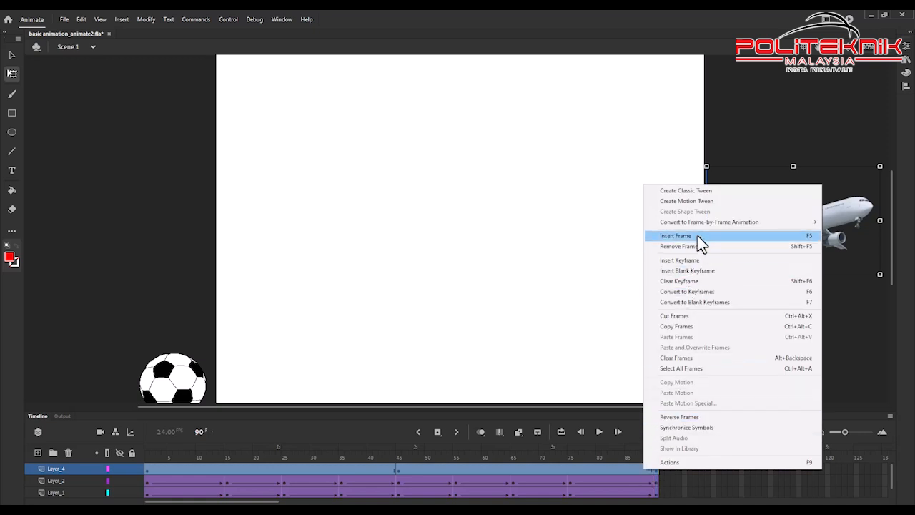
left_click(704, 190)
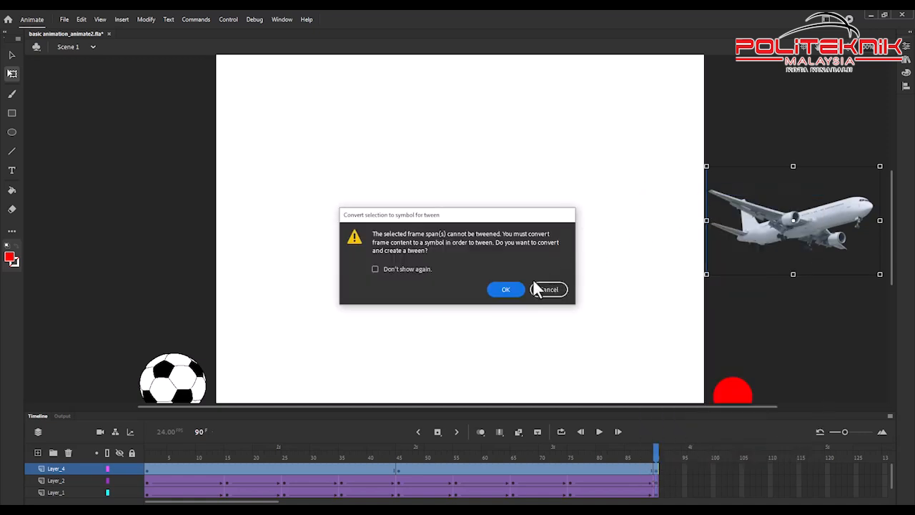
left_click(505, 289)
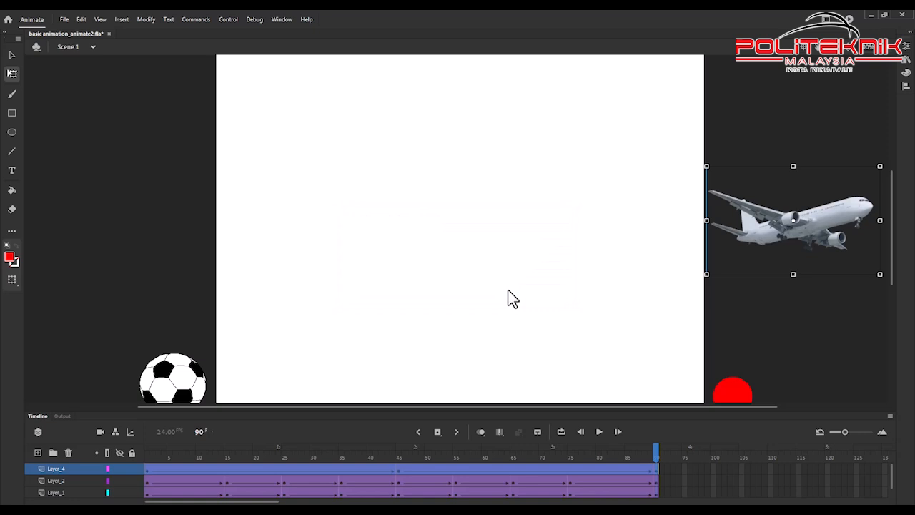
left_click(225, 20)
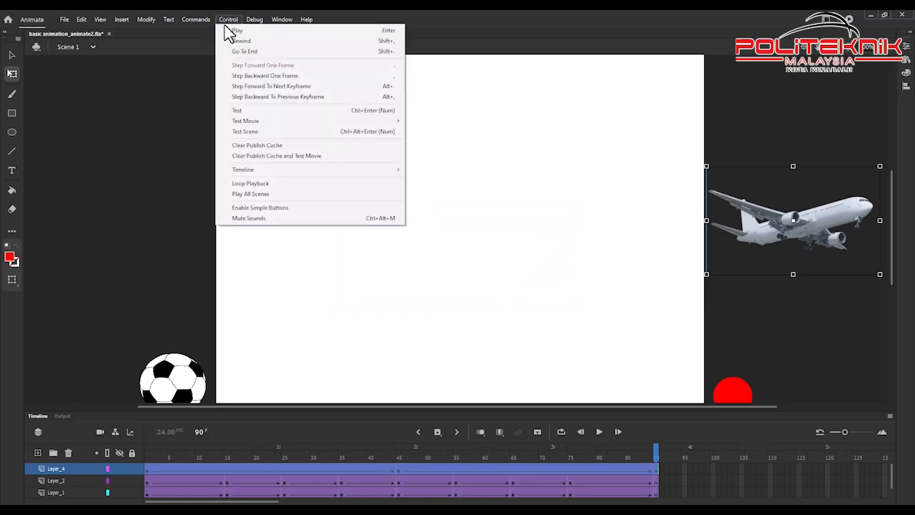
left_click(272, 132)
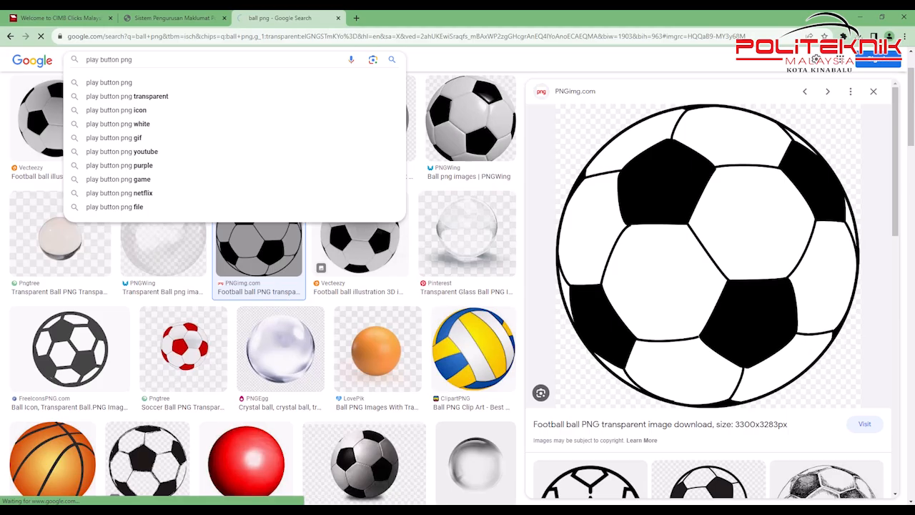
Switch to the browser and search Google Images for "play button png"
key("Return")
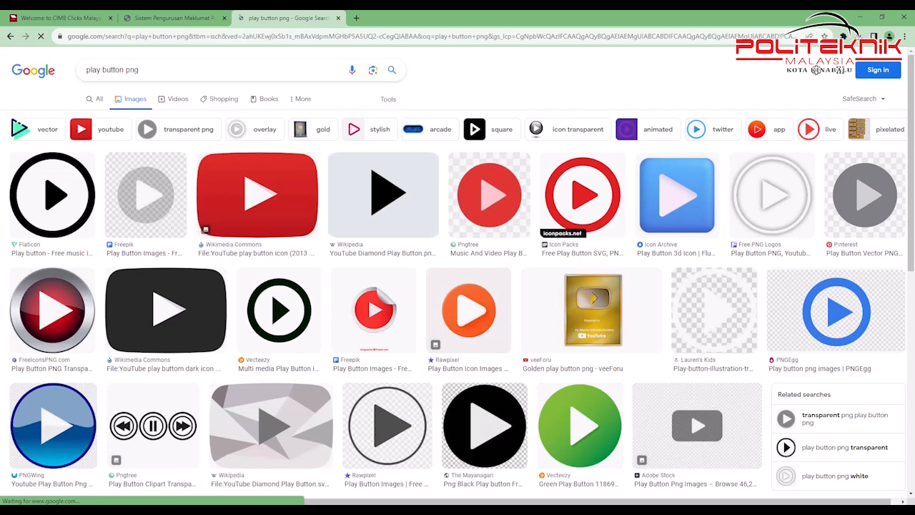
scroll(815, 69, "down", 2)
scroll(458, 285, "down", 1)
scroll(458, 284, "up", 3)
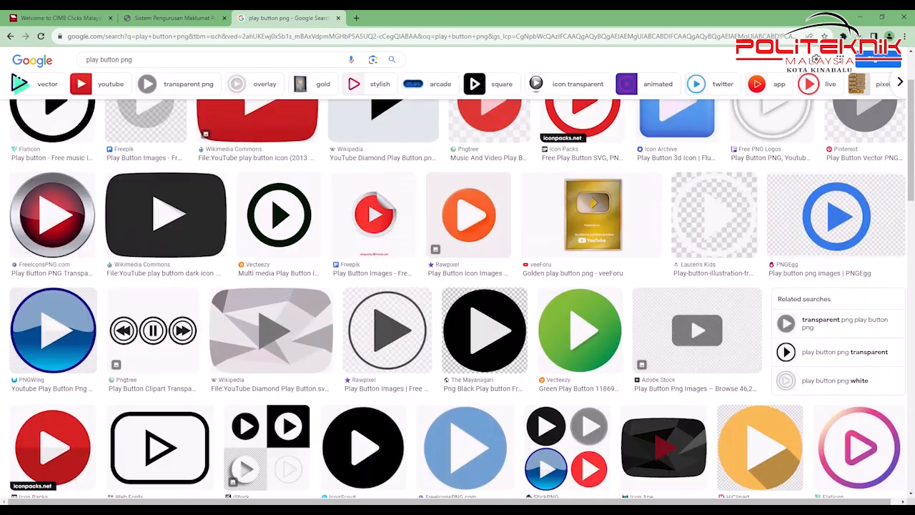
Open the Flaticon play button result in a new tab and save its image as play.png
right_click(40, 183)
left_click(80, 190)
left_click(400, 18)
right_click(472, 175)
left_click(500, 277)
left_click(147, 93)
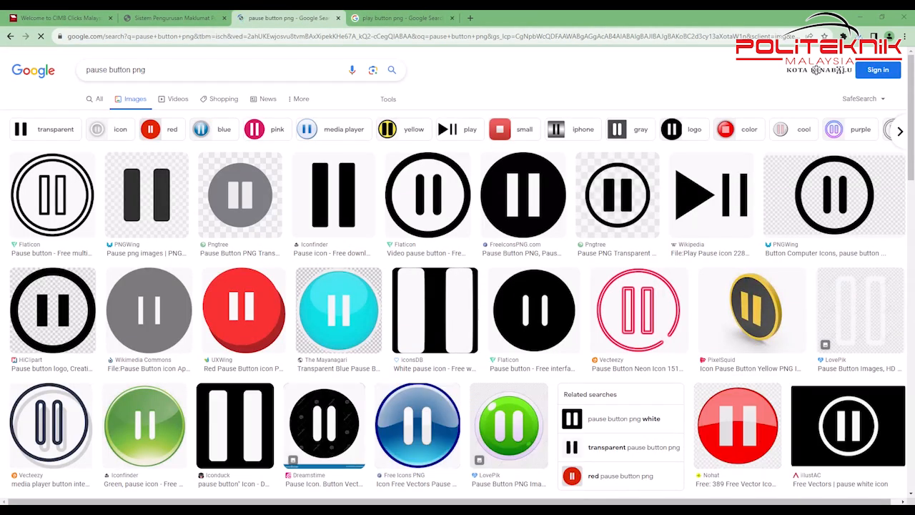
Save the Flaticon video pause button image as pause.png in the Downloads folder
left_click(427, 195)
right_click(674, 193)
left_click(706, 282)
left_click(136, 190)
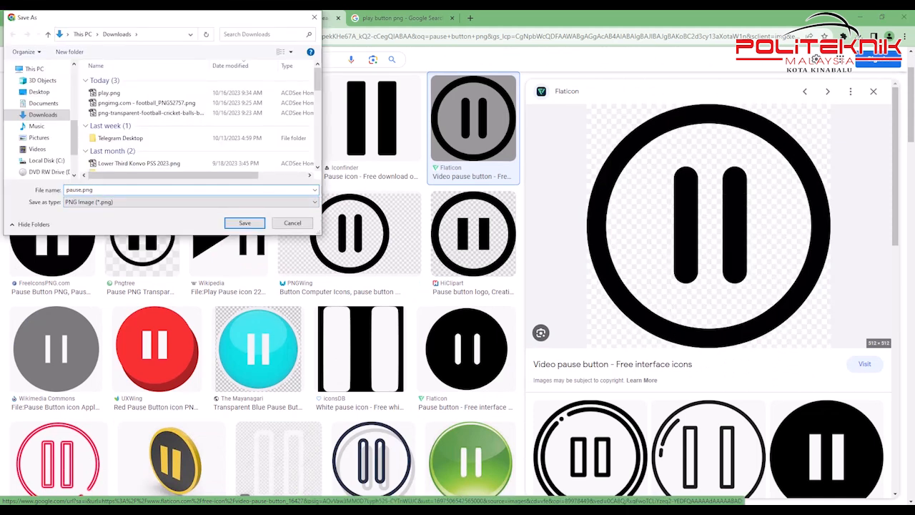
left_click(245, 223)
Switch to Animate, import pause.png and play.png to the stage on Layer_3, and separate the icons with pause left of play
left_click(65, 19)
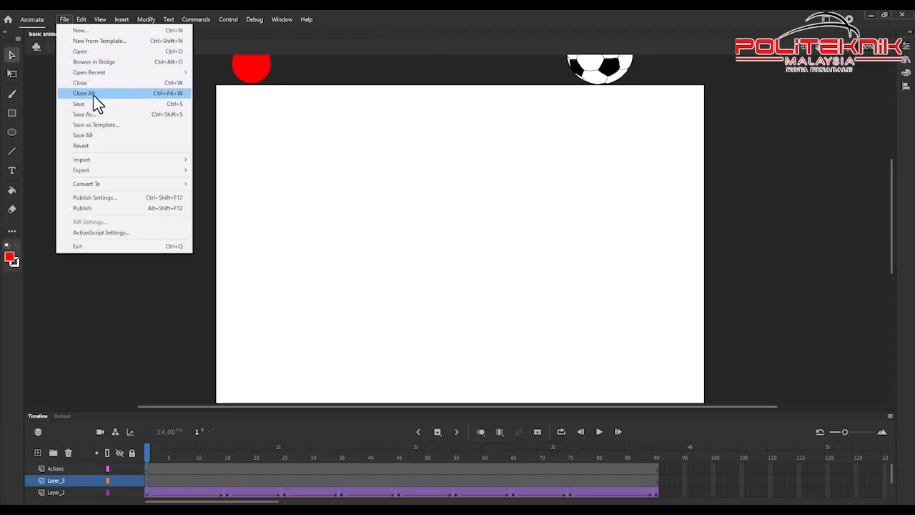
mouse_move(166, 155)
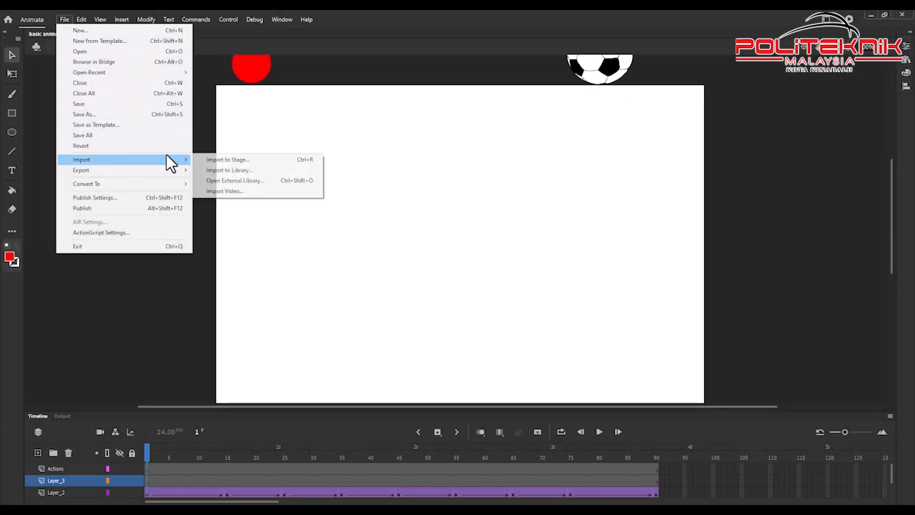
left_click(214, 159)
left_click(133, 92)
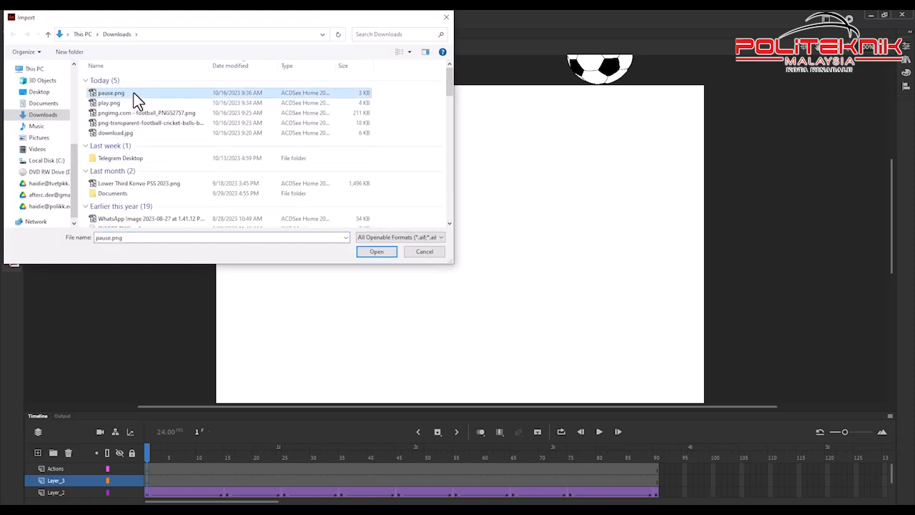
left_click(111, 102, "ctrl")
left_click(377, 252)
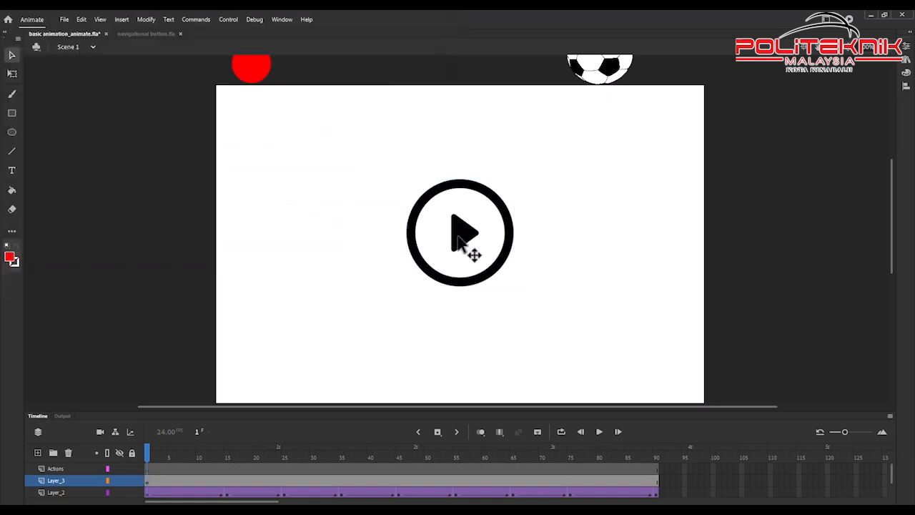
left_click_drag(463, 242, 573, 212)
left_click_drag(482, 253, 421, 204)
Set the play icon's width and height to 90
left_click(572, 212)
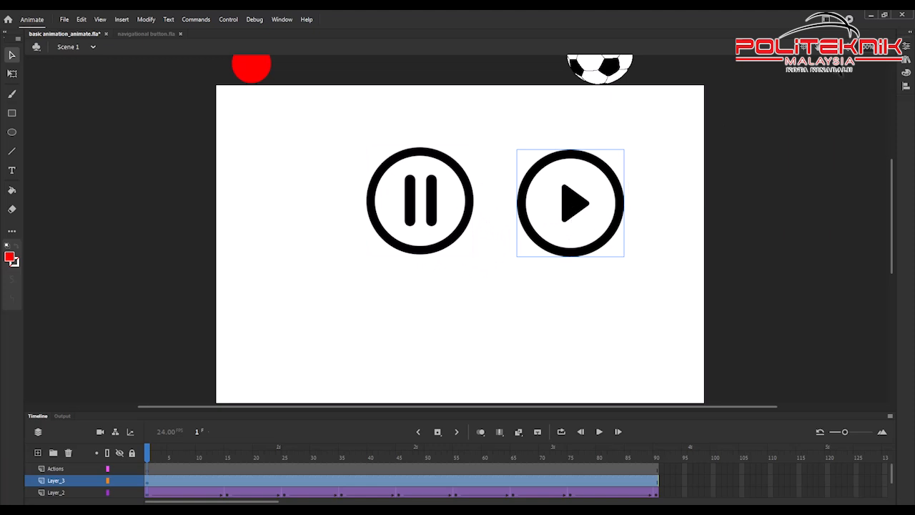
left_click(906, 52)
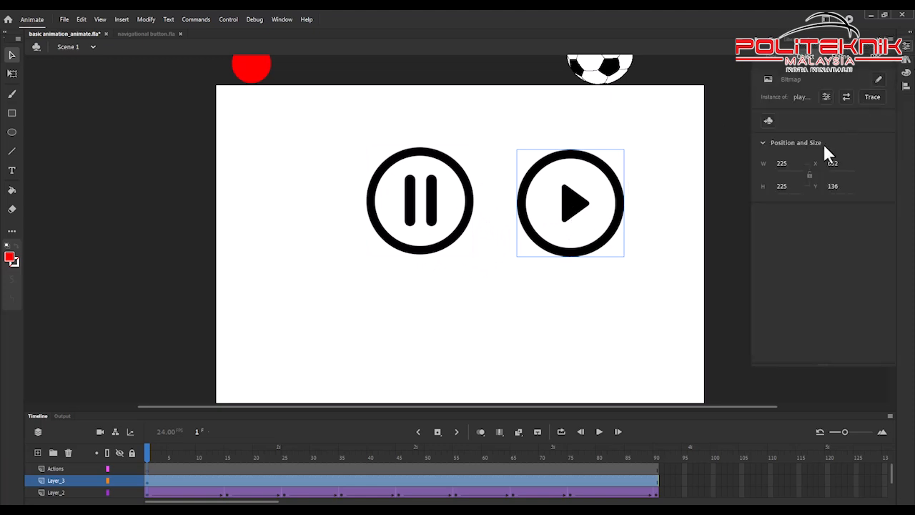
left_click(783, 186)
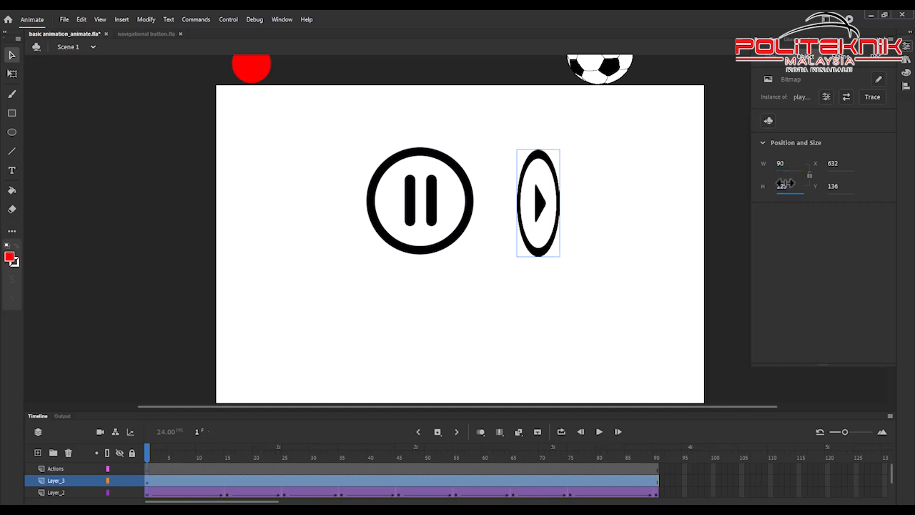
type("90")
left_click(579, 223)
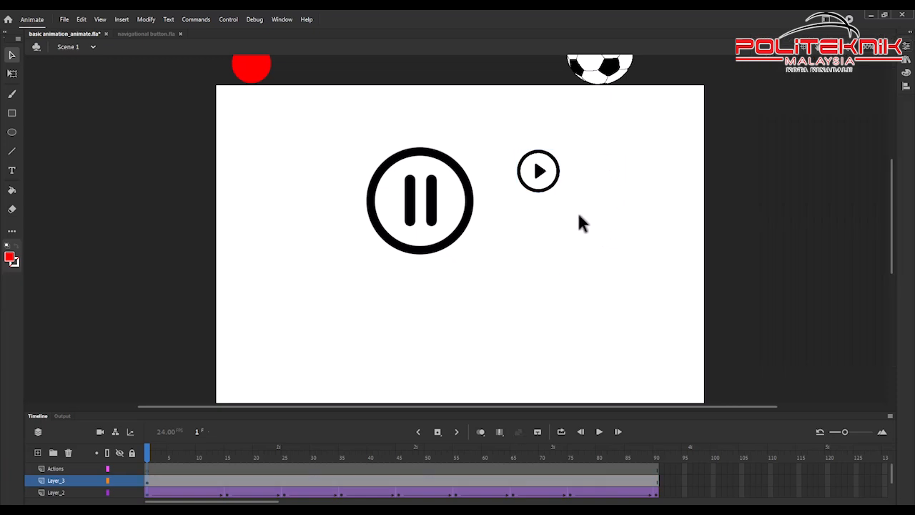
Set the pause icon's width and height to 90, and place both icons side by side at the stage's top centre
left_click(398, 209)
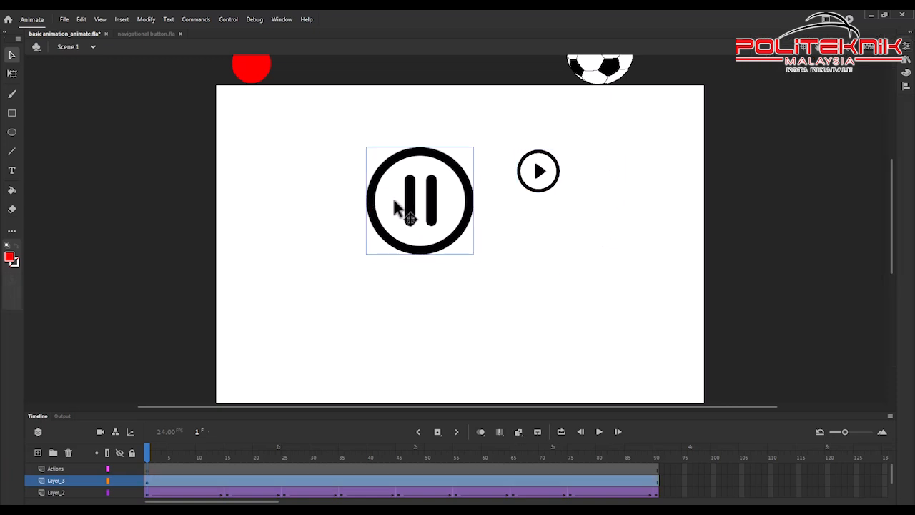
left_click(904, 46)
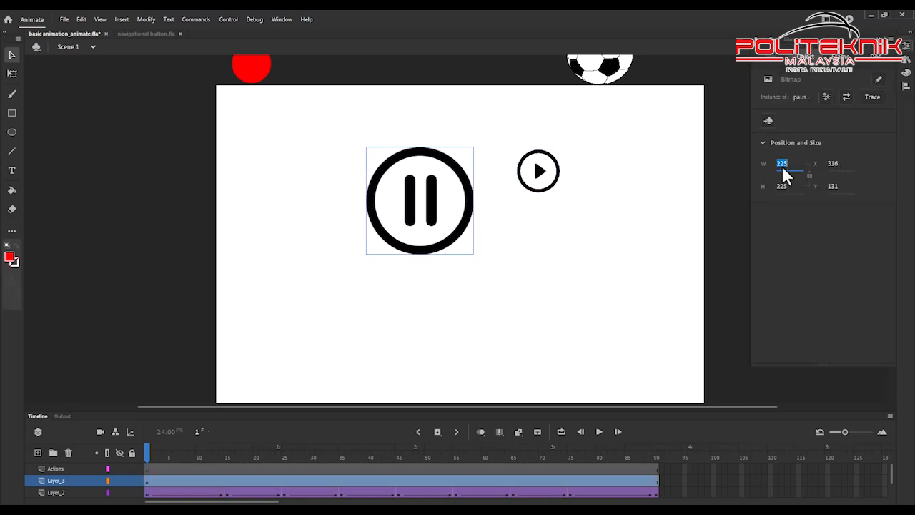
type("90")
left_click(786, 187)
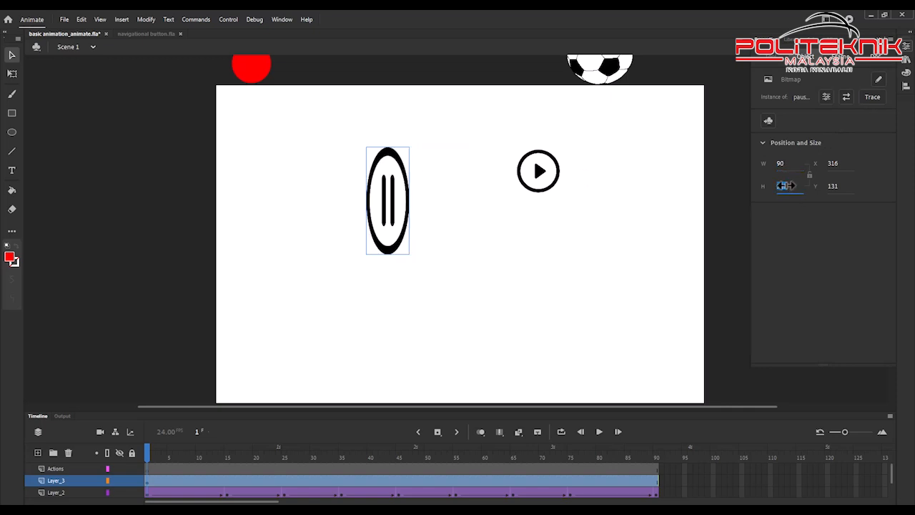
left_click(572, 239)
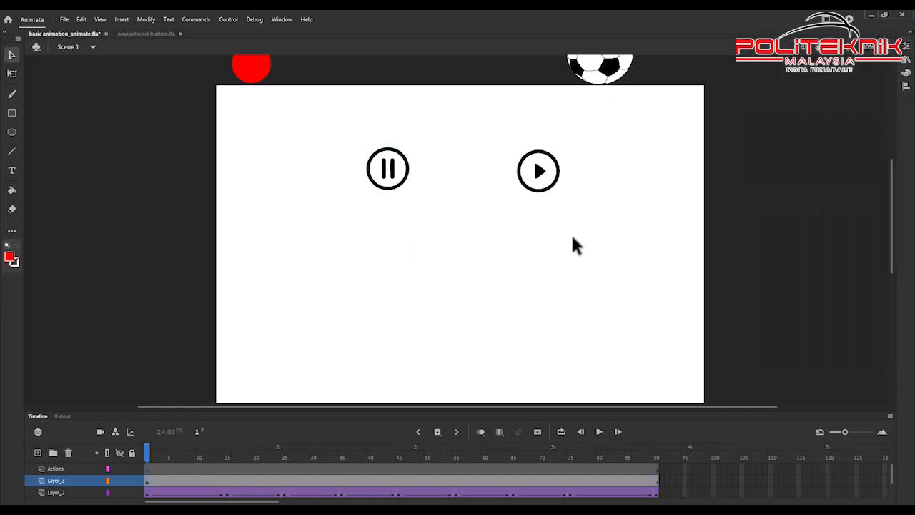
left_click_drag(386, 168, 420, 113)
left_click_drag(536, 166, 478, 113)
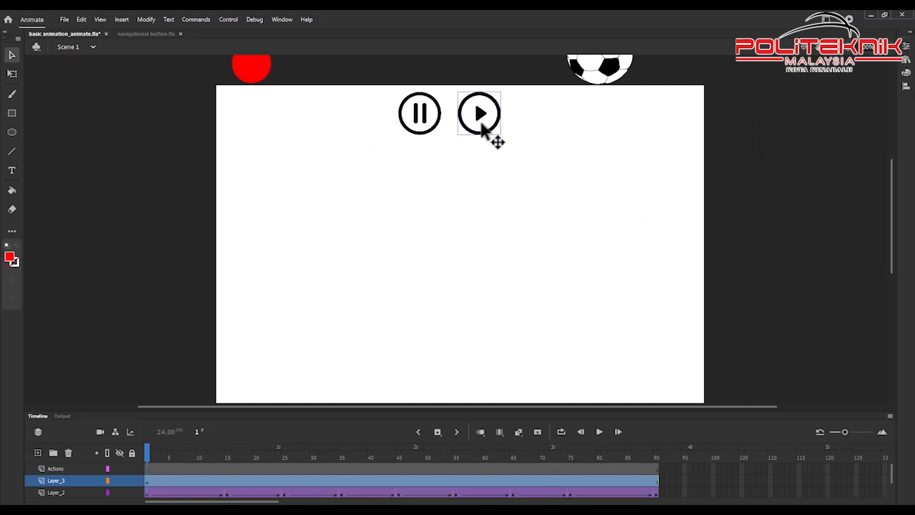
Convert the play icon to a Button symbol named play_btn
right_click(482, 116)
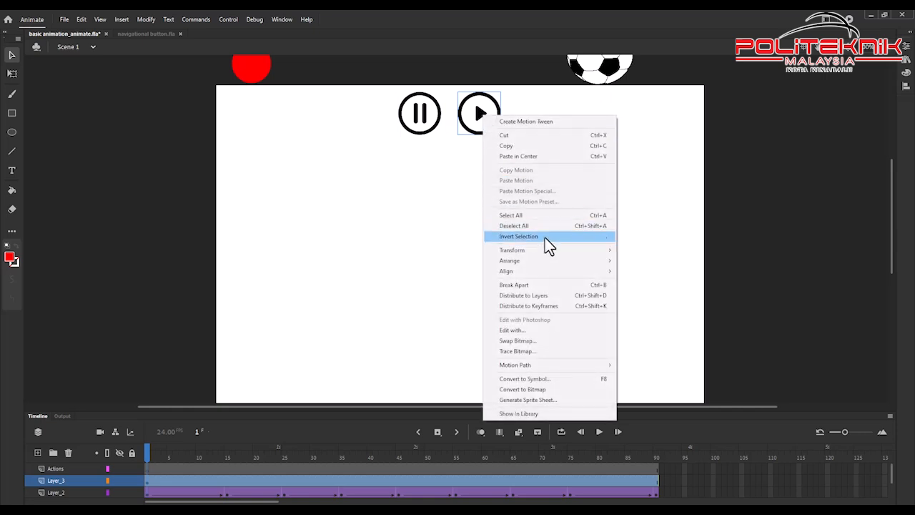
left_click(547, 378)
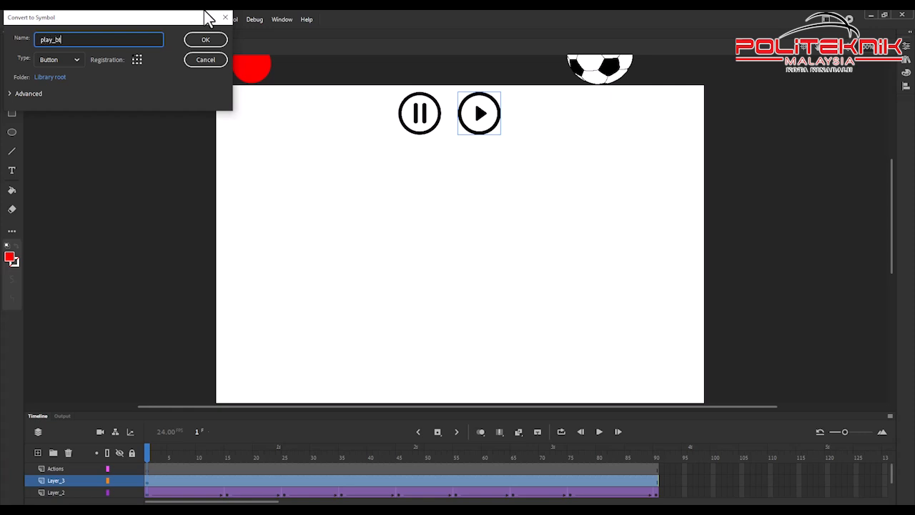
left_click(207, 39)
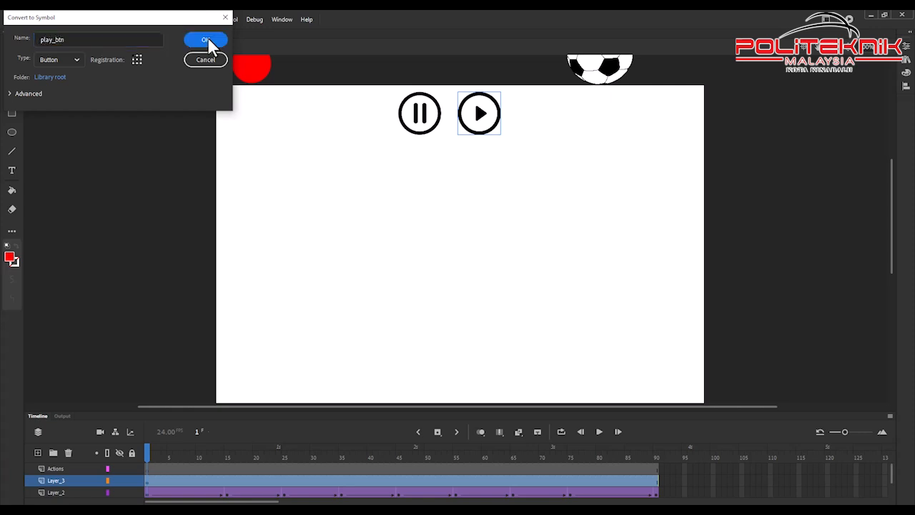
Convert the pause icon to a Button symbol named pause_btn
right_click(412, 115)
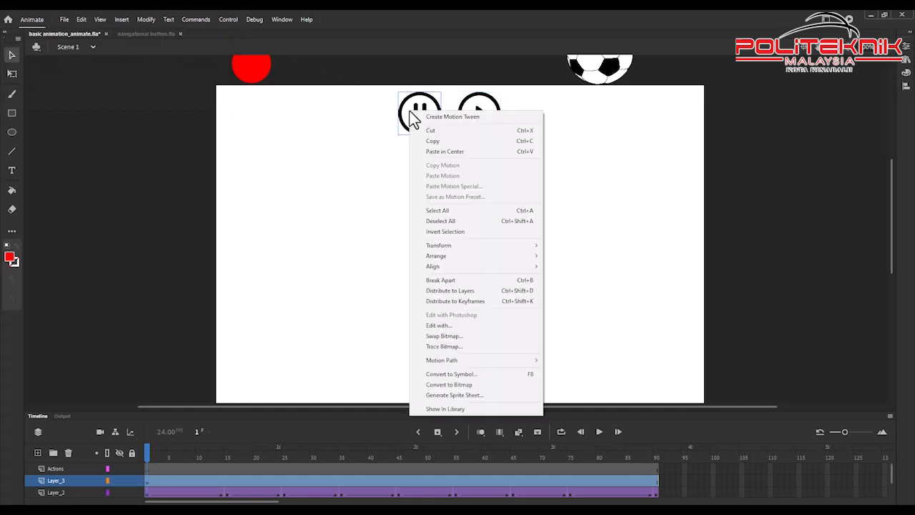
left_click(480, 374)
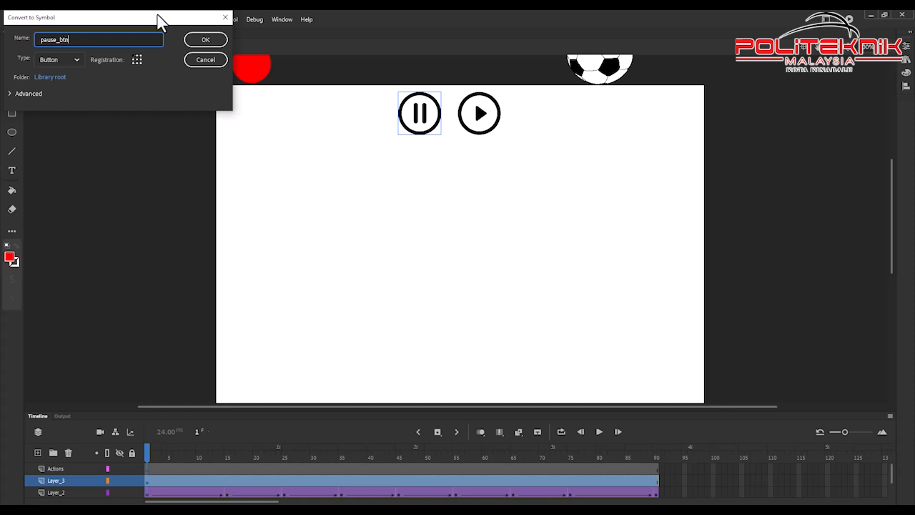
type("pause_btn")
left_click(215, 39)
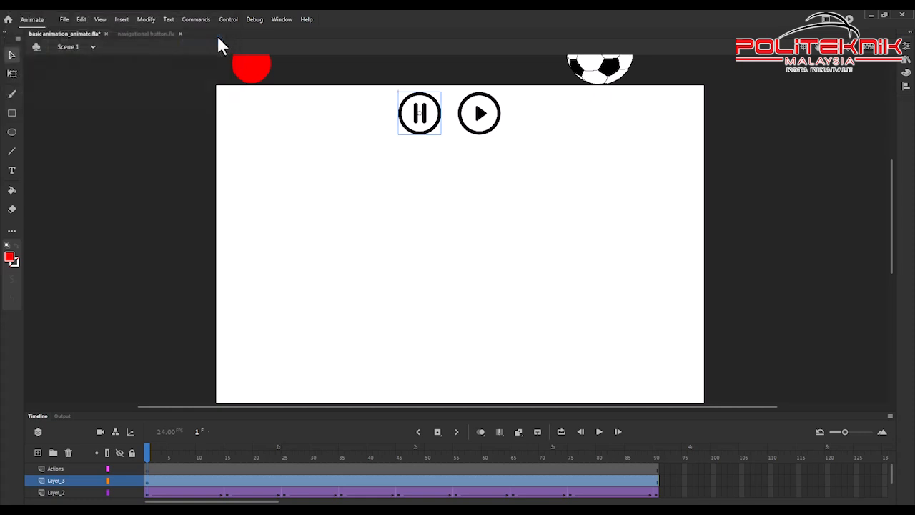
Apply the ActionScript Mouse Click Event code snippet to the play button, letting Animate create its instance name
left_click(482, 122)
left_click(282, 20)
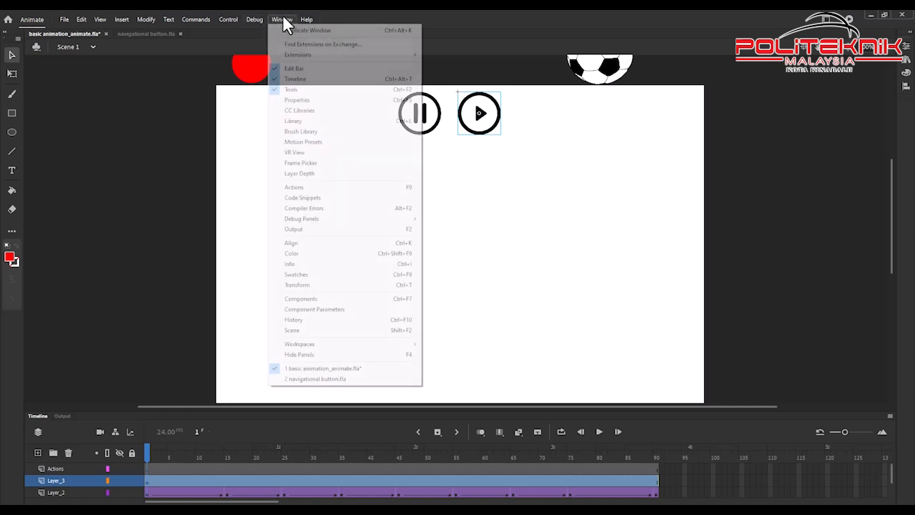
left_click(364, 200)
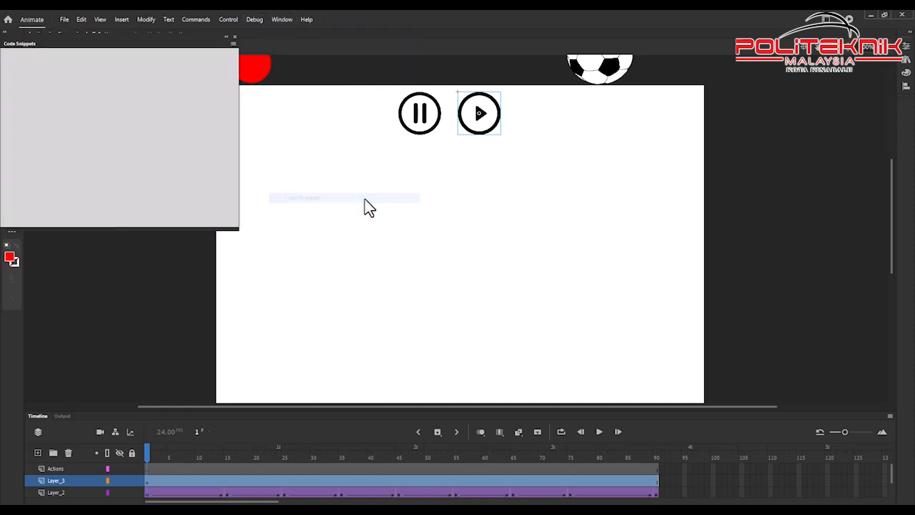
left_click(5, 68)
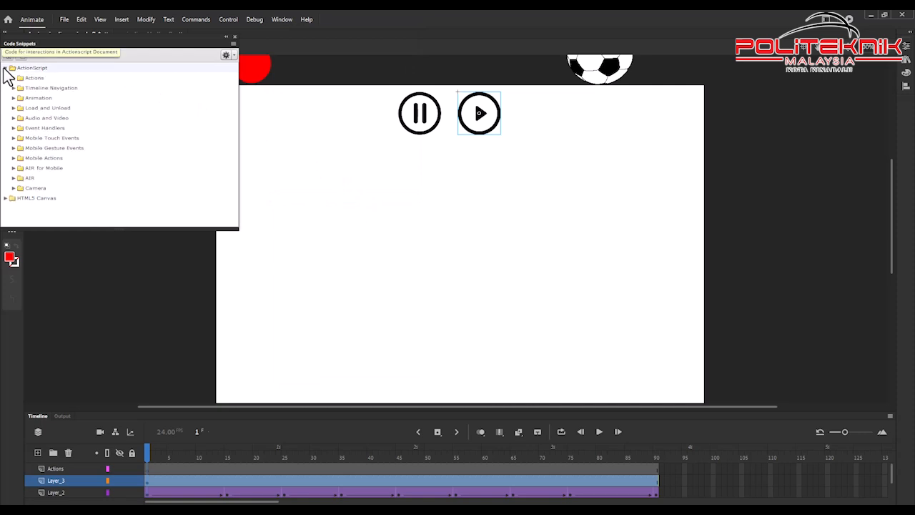
left_click(13, 128)
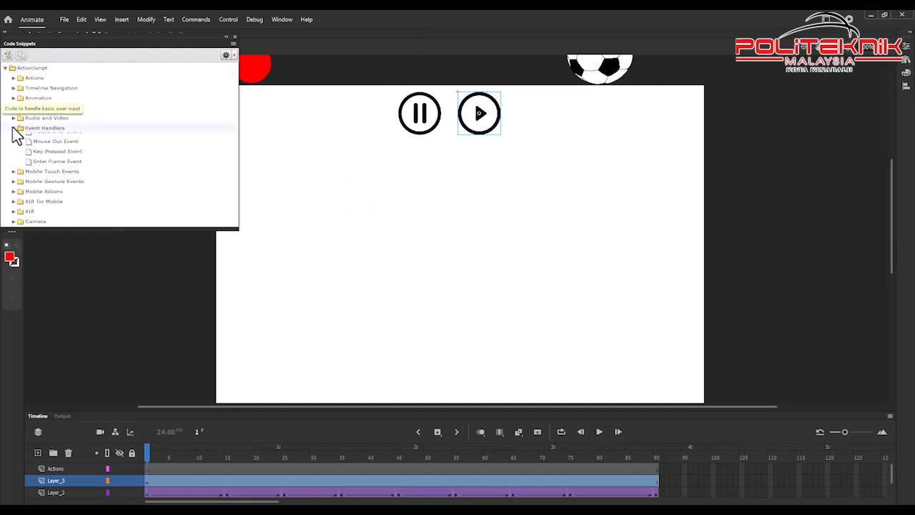
double_click(62, 139)
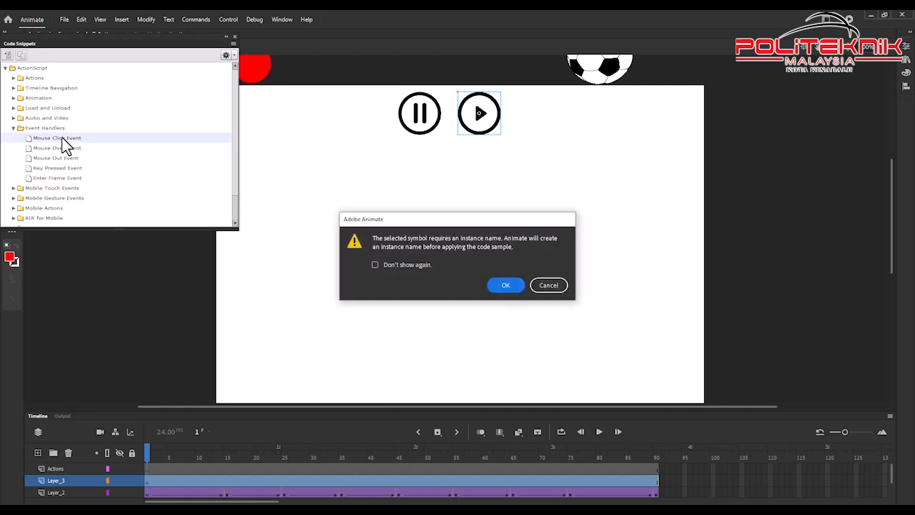
left_click(509, 287)
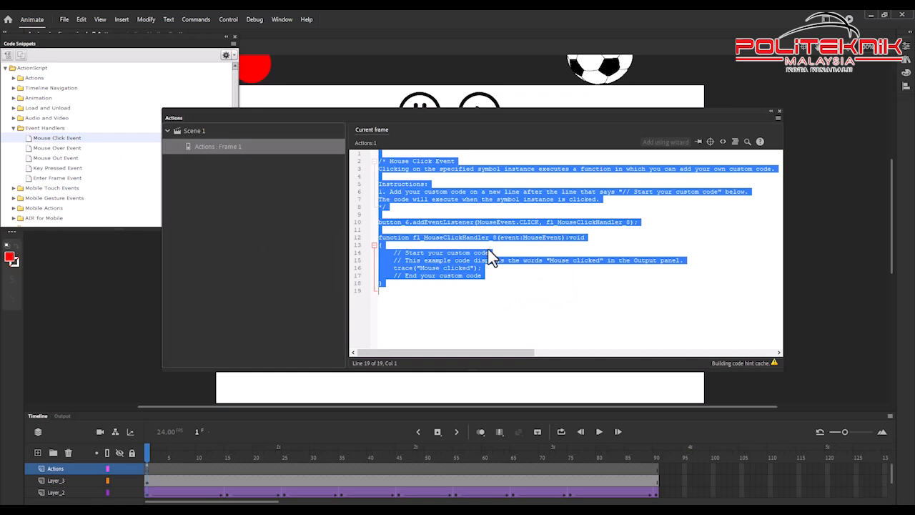
Replace the trace statement in the play button's click handler with this.play();
left_click(418, 268)
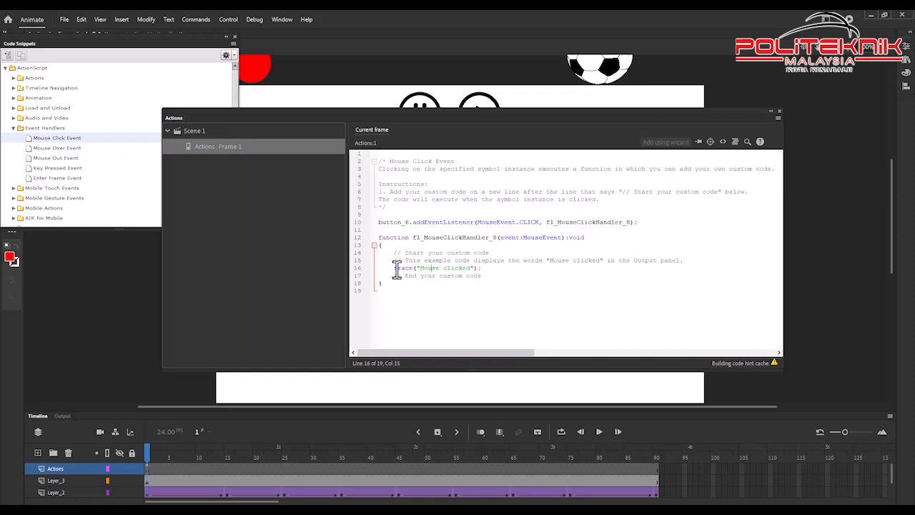
left_click_drag(397, 268, 482, 269)
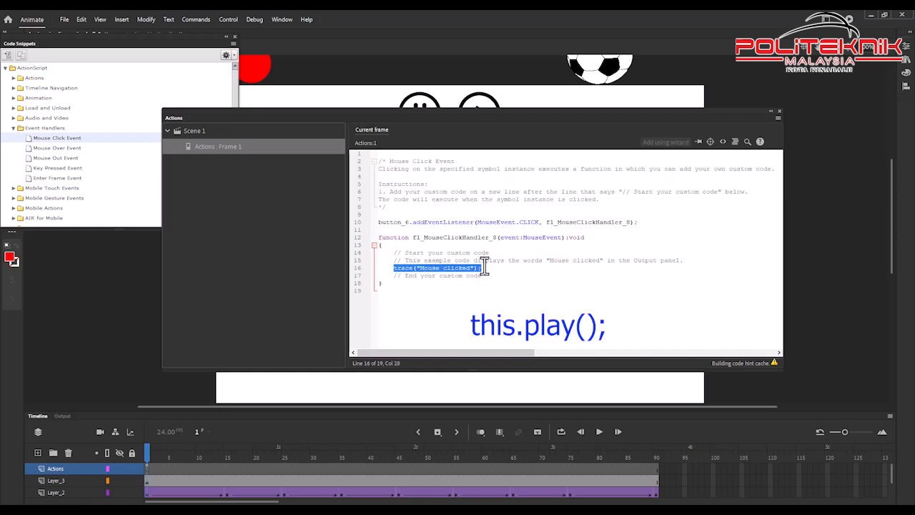
type("this.play(")
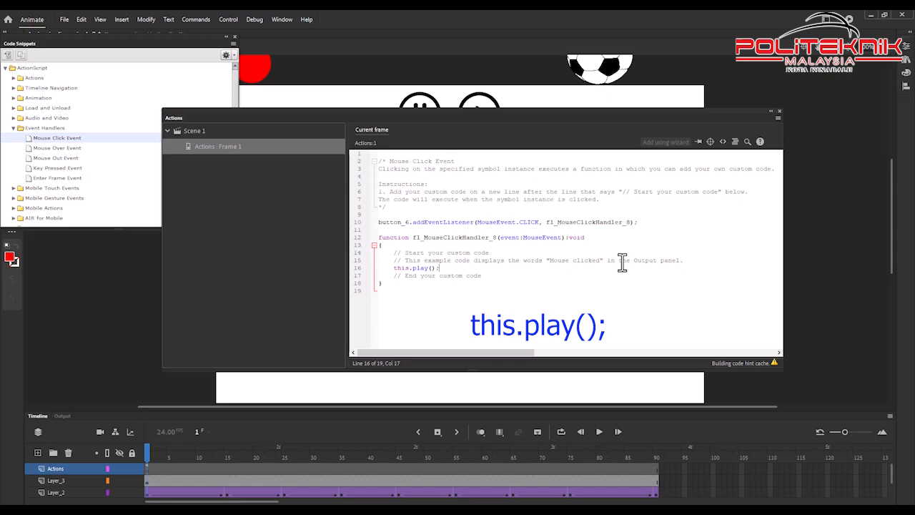
Apply the Mouse Click Event code snippet to the pause button, accepting an automatically created instance name
left_click_drag(649, 114, 649, 146)
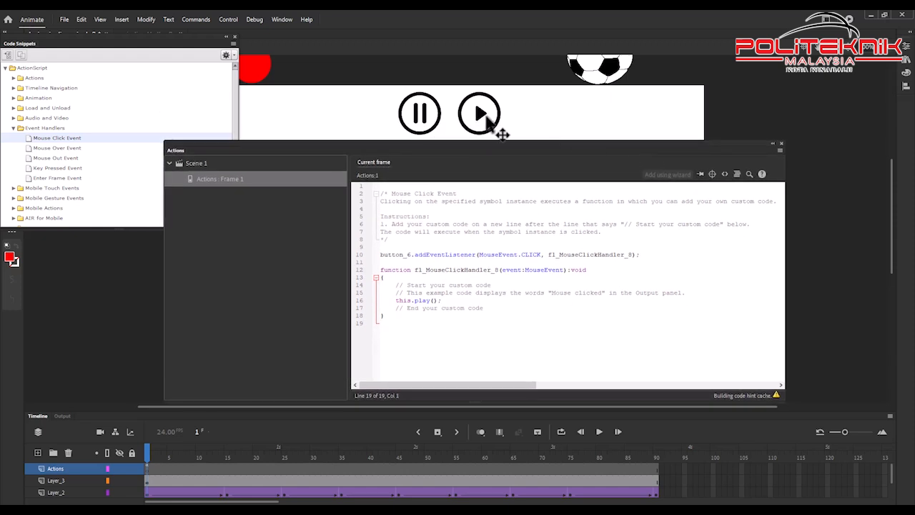
double_click(71, 138)
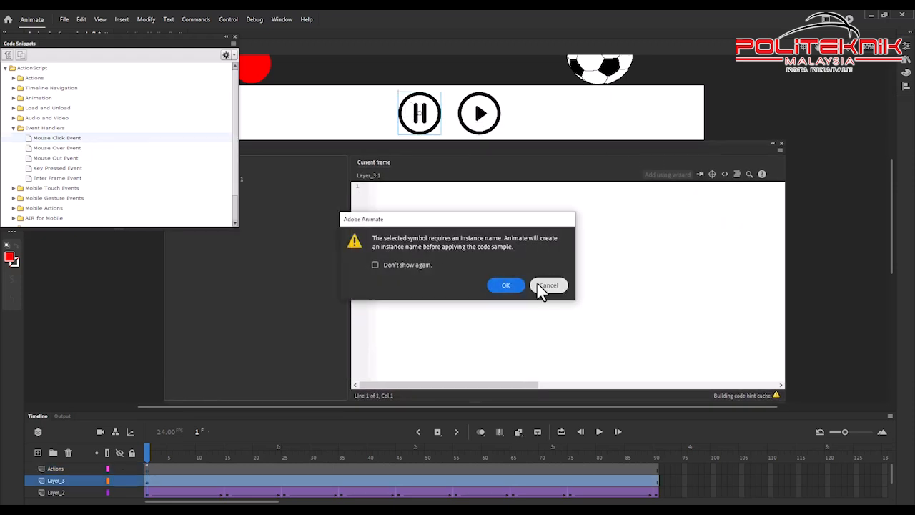
left_click(512, 288)
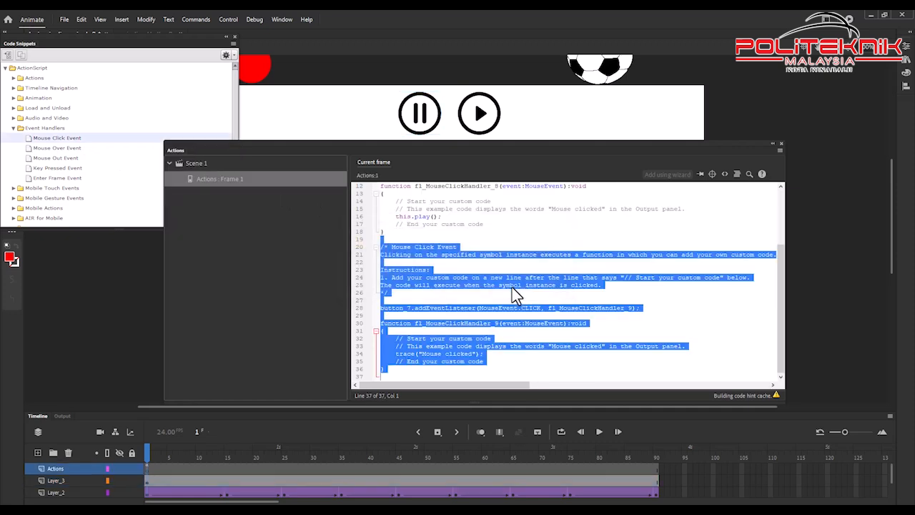
Replace the trace statement in the pause button's click handler with this.stop(); and close the code editor and snippet library
left_click(414, 348)
left_click_drag(398, 350, 491, 353)
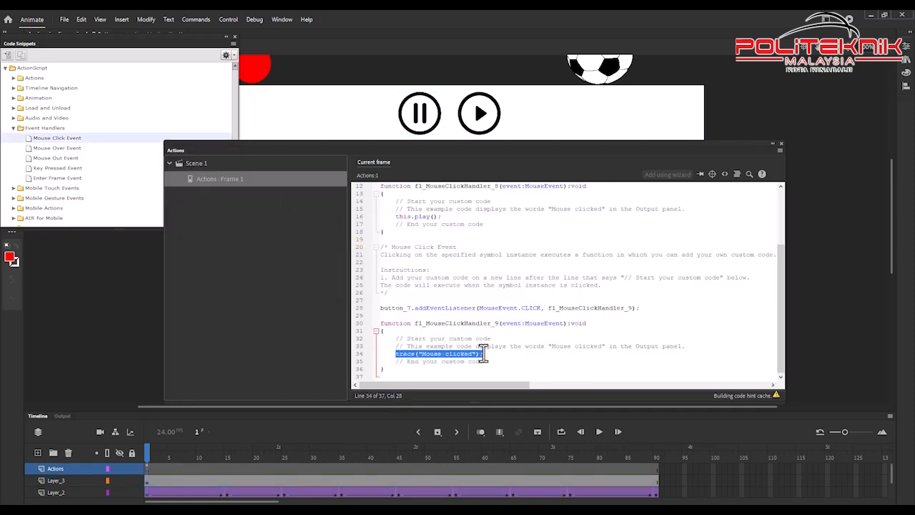
type("this.stop(")
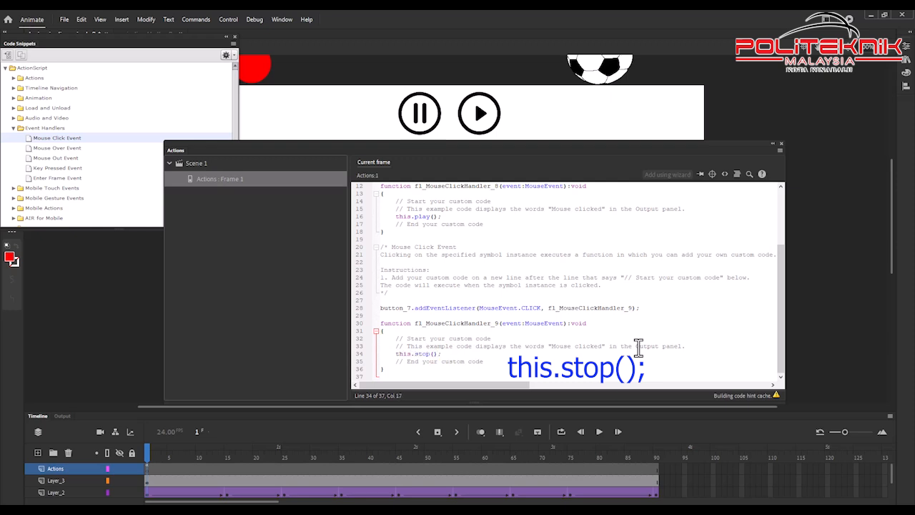
left_click(614, 307)
left_click(781, 143)
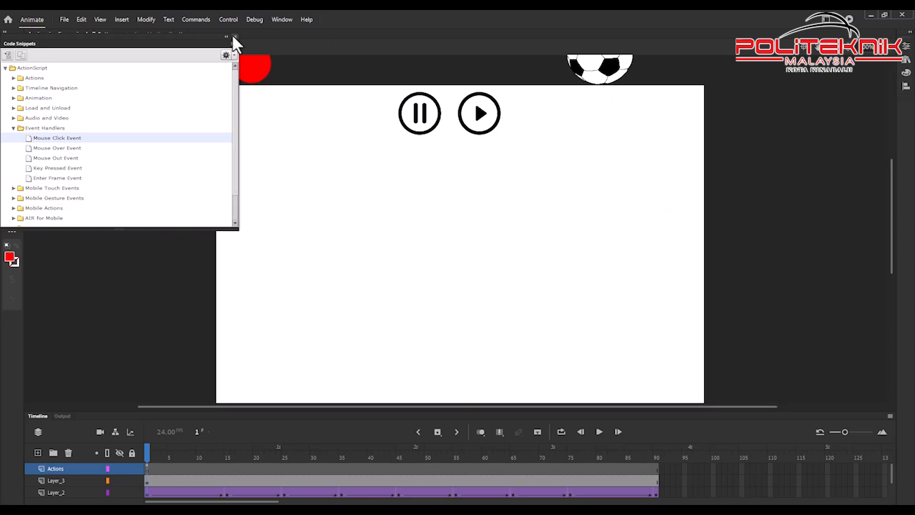
left_click(233, 34)
Test the scene and try the pause button followed by the play button in the preview
left_click(229, 19)
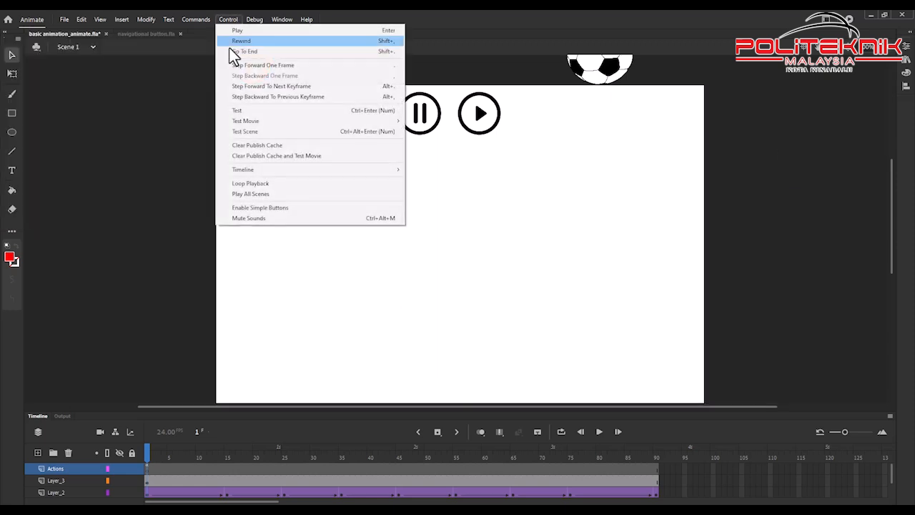
left_click(249, 130)
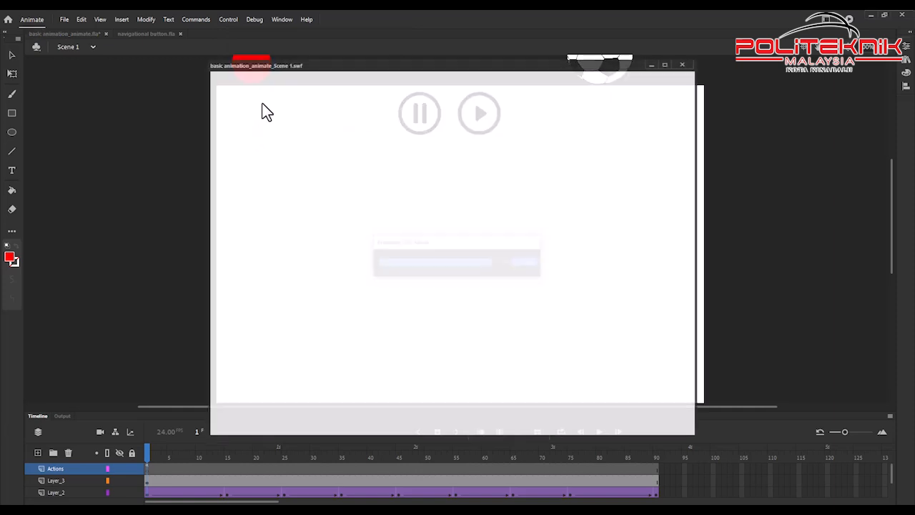
left_click(416, 112)
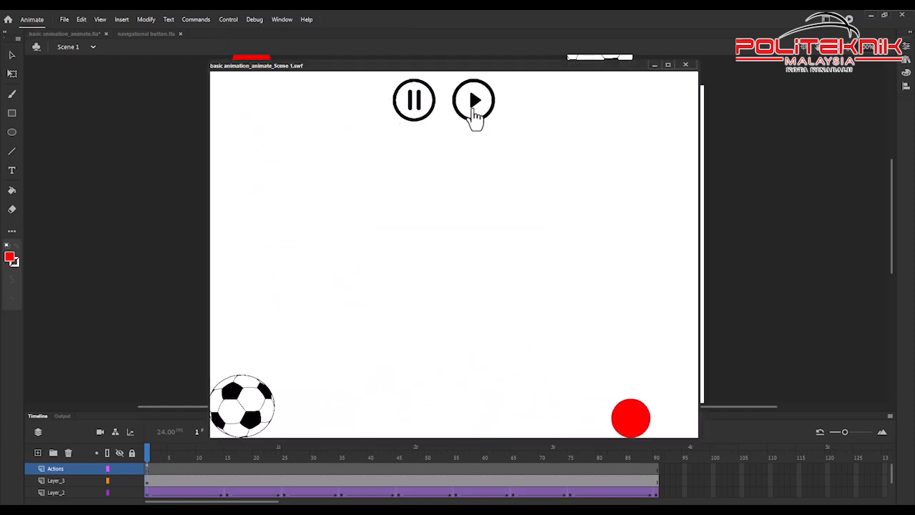
left_click(475, 118)
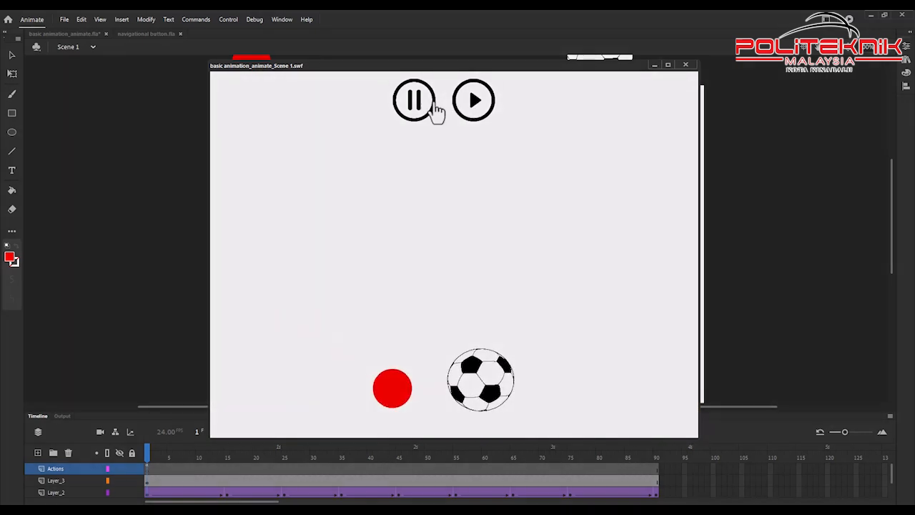